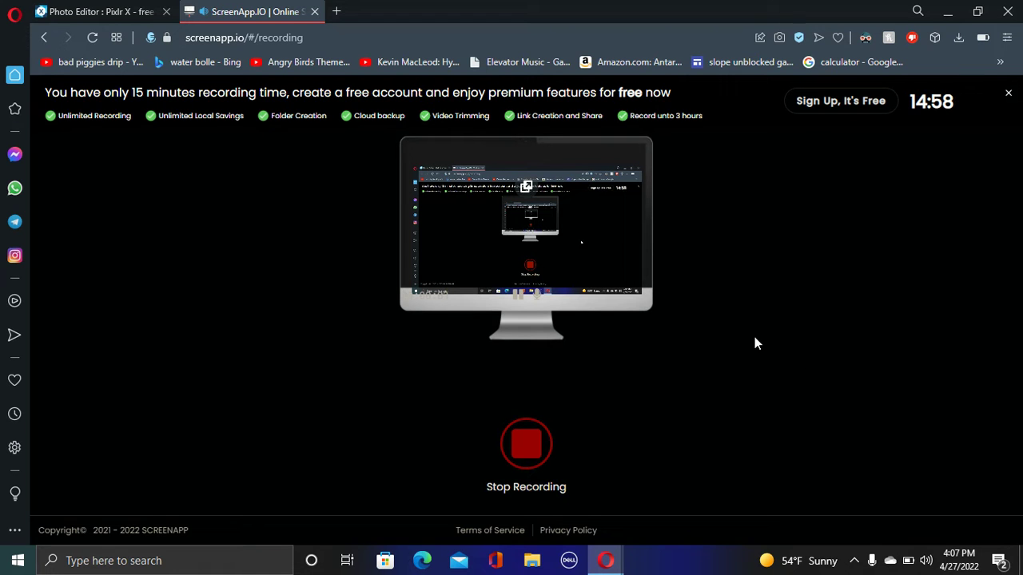
Bring up the world map in Pixlr X and sample the dark blue #001AFF as the brush colour.
left_click(140, 11)
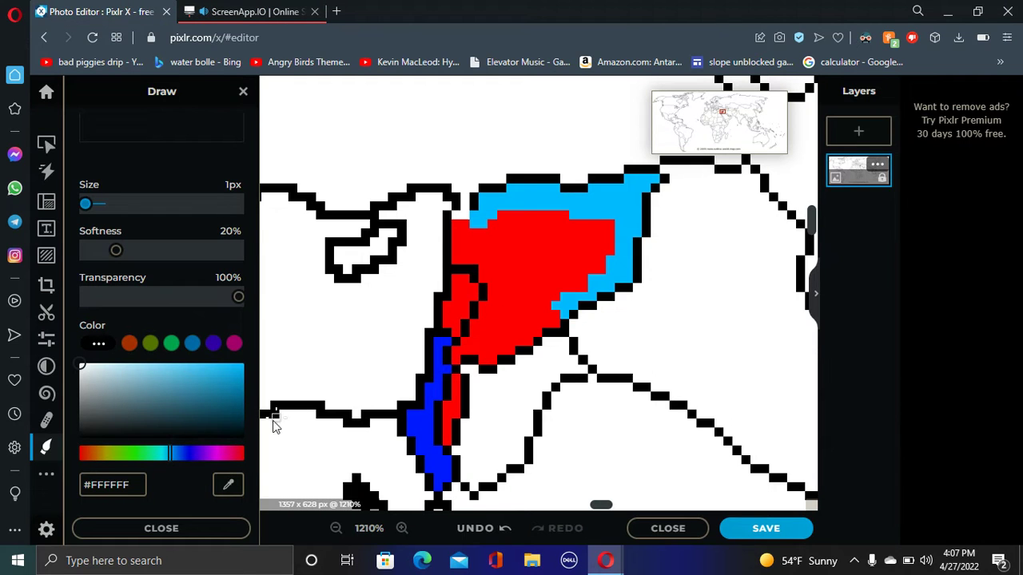
left_click(405, 429)
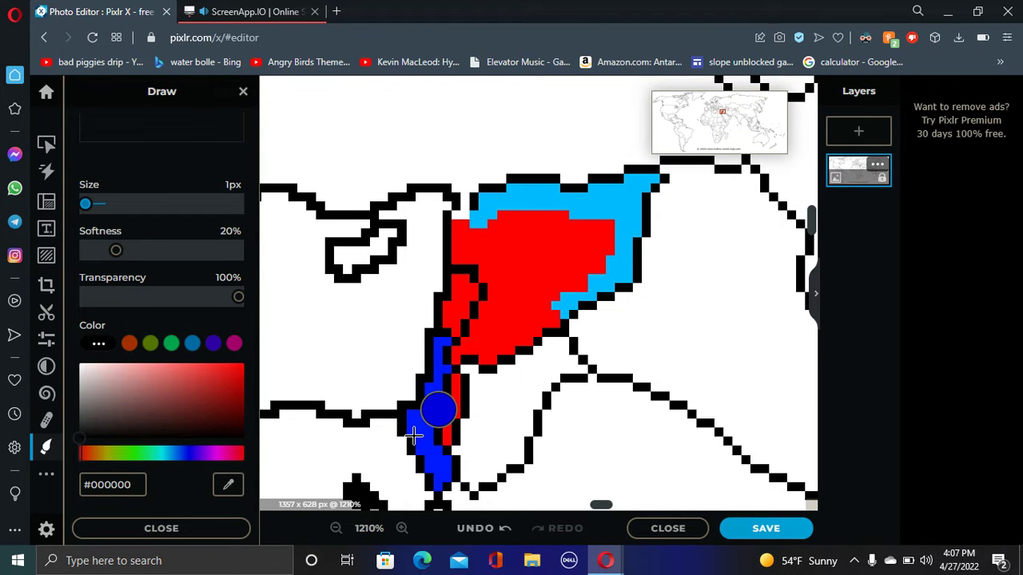
left_click(438, 412)
Zoom in and out around the Levant on the map to inspect the coloured area.
scroll(432, 403, "down", 6)
scroll(427, 398, "down", 3)
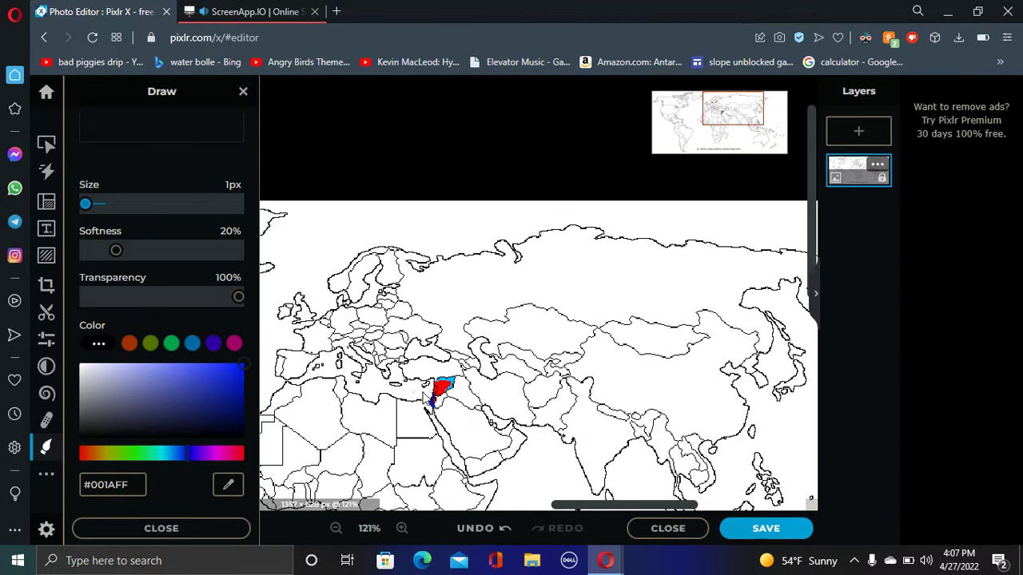
scroll(462, 424, "up", 5)
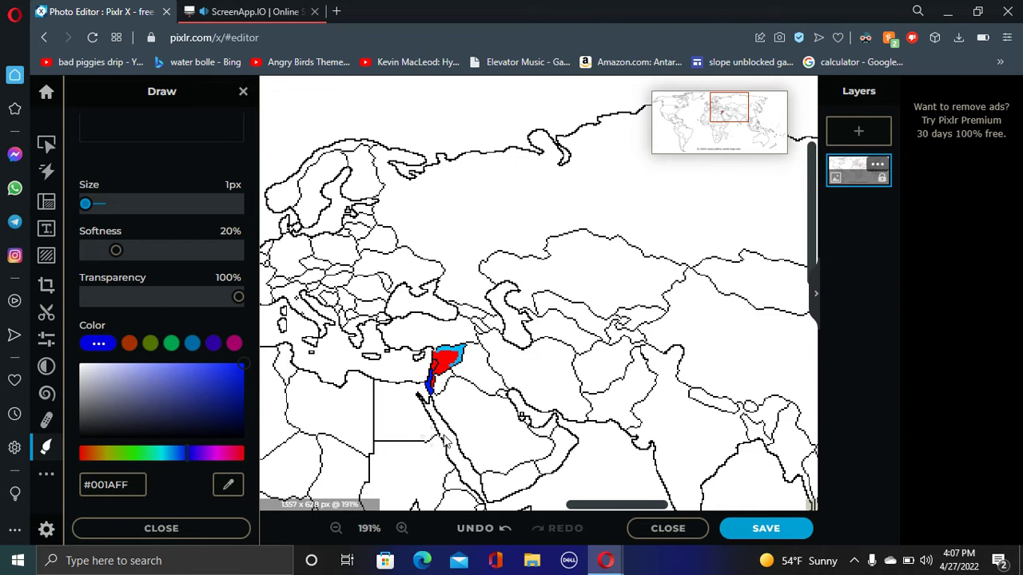
scroll(455, 428, "down", 2)
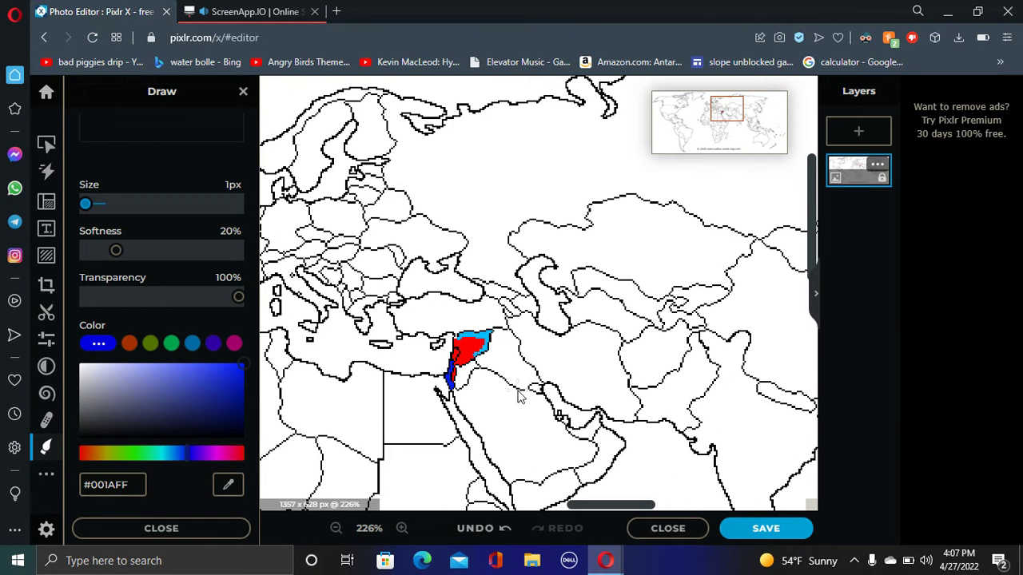
scroll(474, 302, "up", 4)
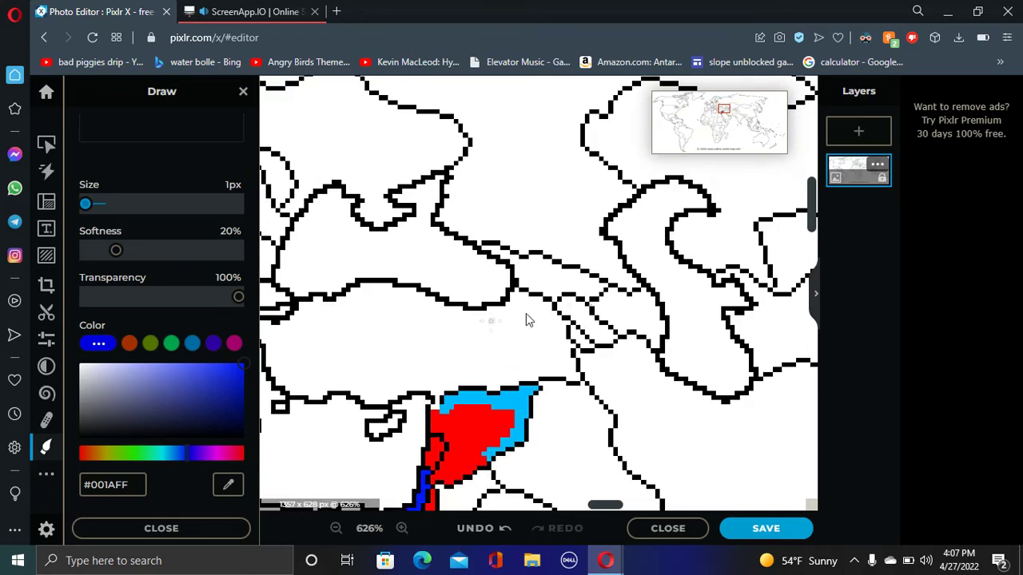
scroll(592, 332, "down", 6)
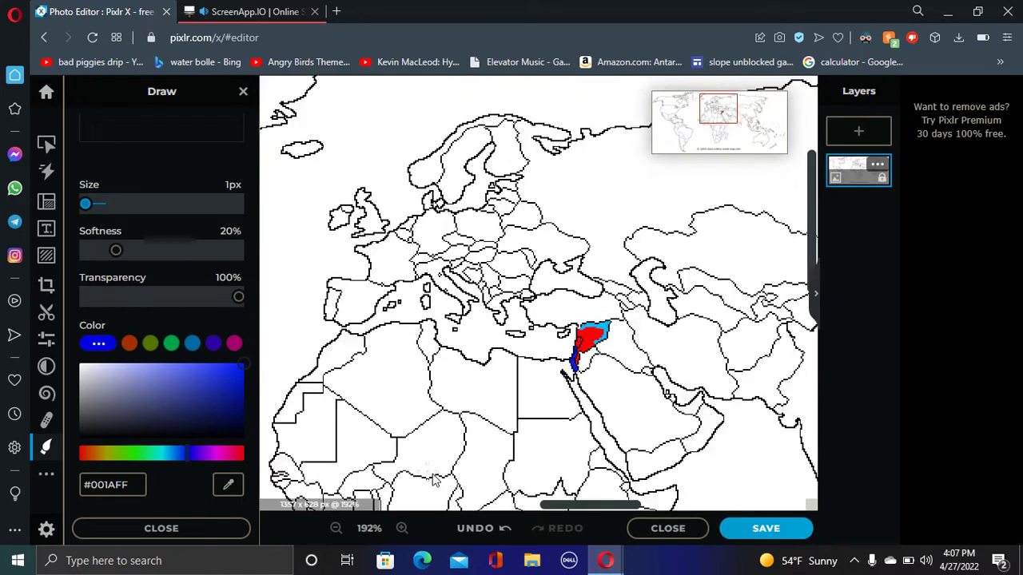
scroll(605, 449, "up", 4)
scroll(605, 449, "down", 1)
scroll(551, 424, "up", 4)
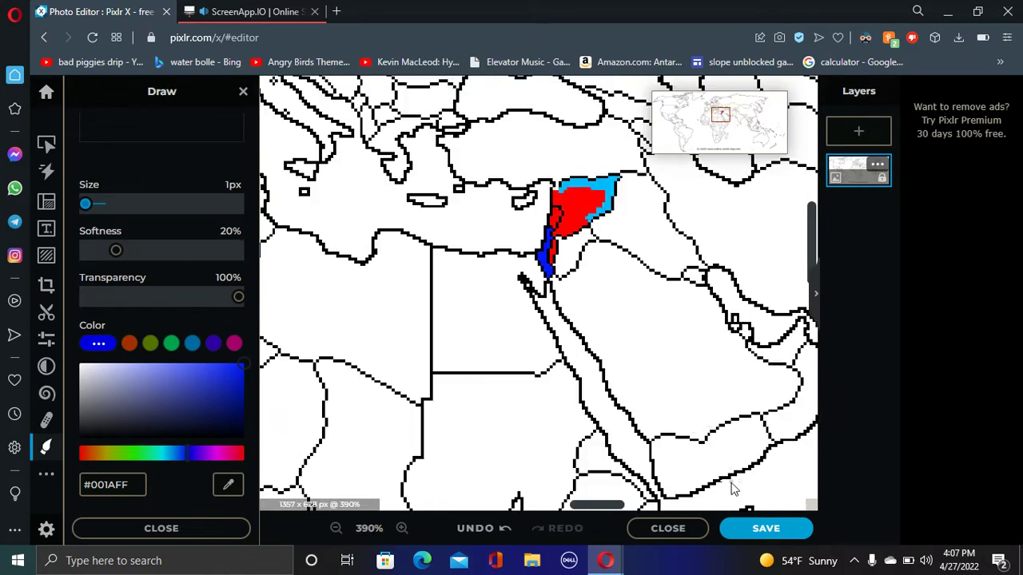
scroll(593, 461, "down", 5)
scroll(605, 499, "up", 3)
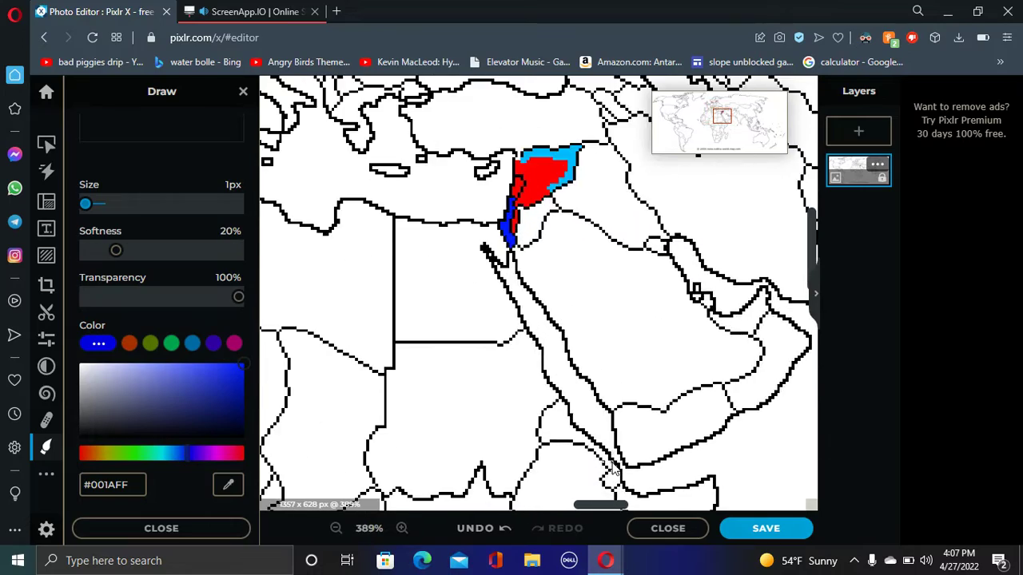
scroll(488, 413, "down", 2)
scroll(428, 420, "up", 1)
scroll(475, 429, "down", 2)
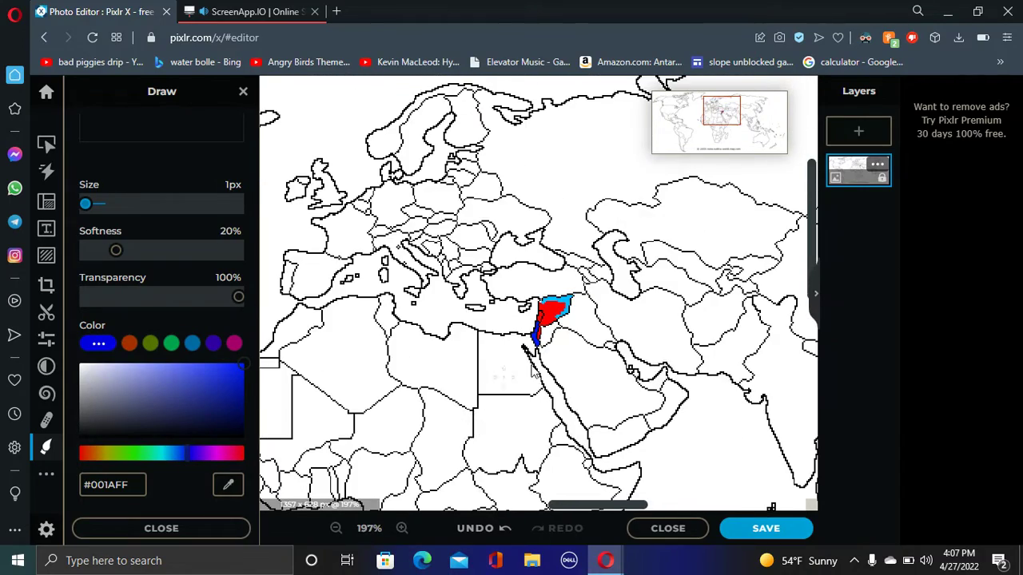
scroll(537, 372, "up", 1)
scroll(564, 342, "up", 3)
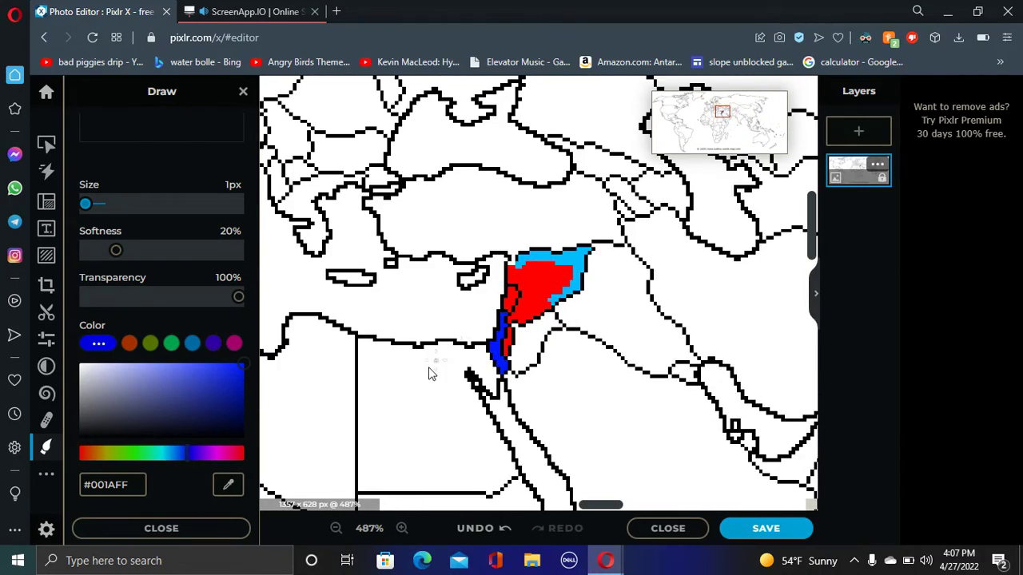
scroll(430, 373, "down", 3)
scroll(316, 397, "up", 2)
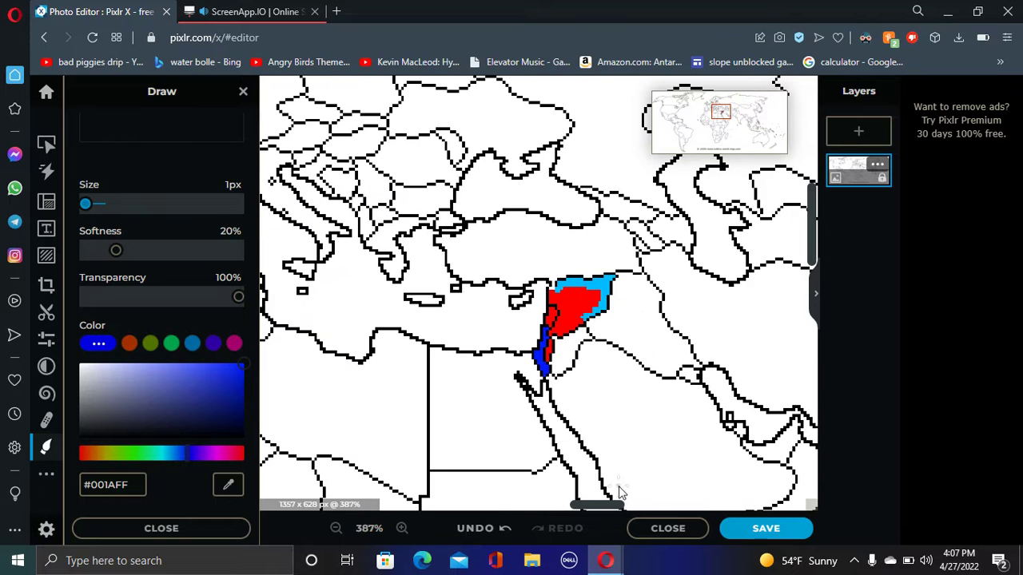
mouse_move(603, 507)
left_mouse_down()
mouse_move(562, 502)
mouse_move(606, 504)
left_mouse_up()
scroll(457, 386, "up", 5)
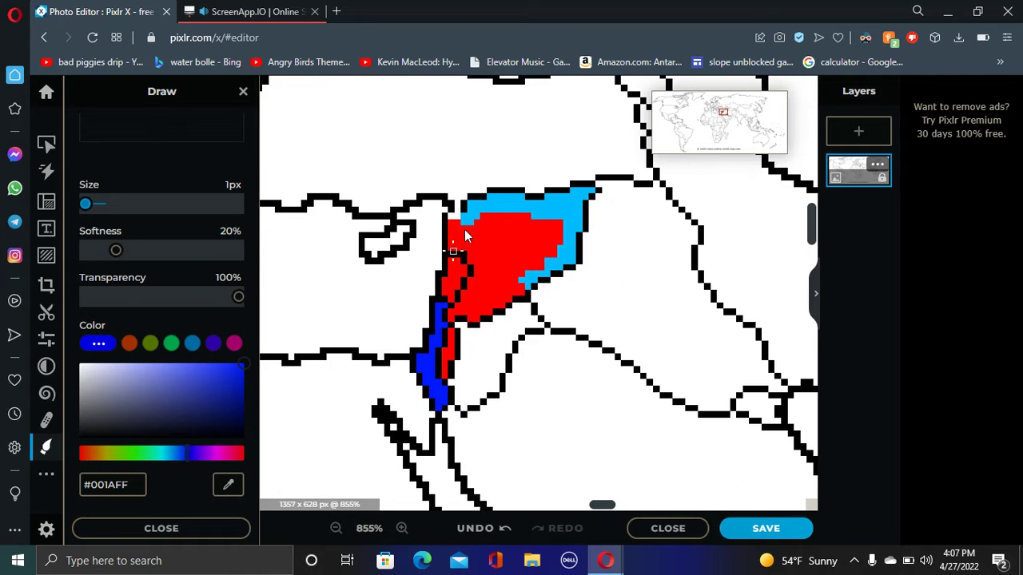
scroll(473, 453, "up", 4)
scroll(473, 453, "down", 3)
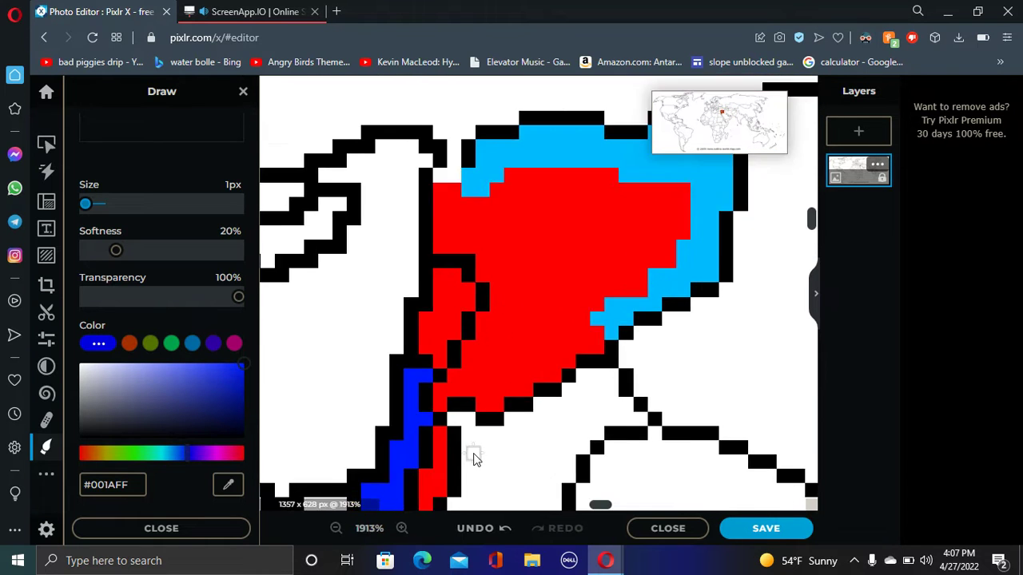
scroll(473, 452, "up", 3)
scroll(473, 449, "down", 5)
scroll(473, 449, "down", 3)
scroll(448, 479, "up", 5)
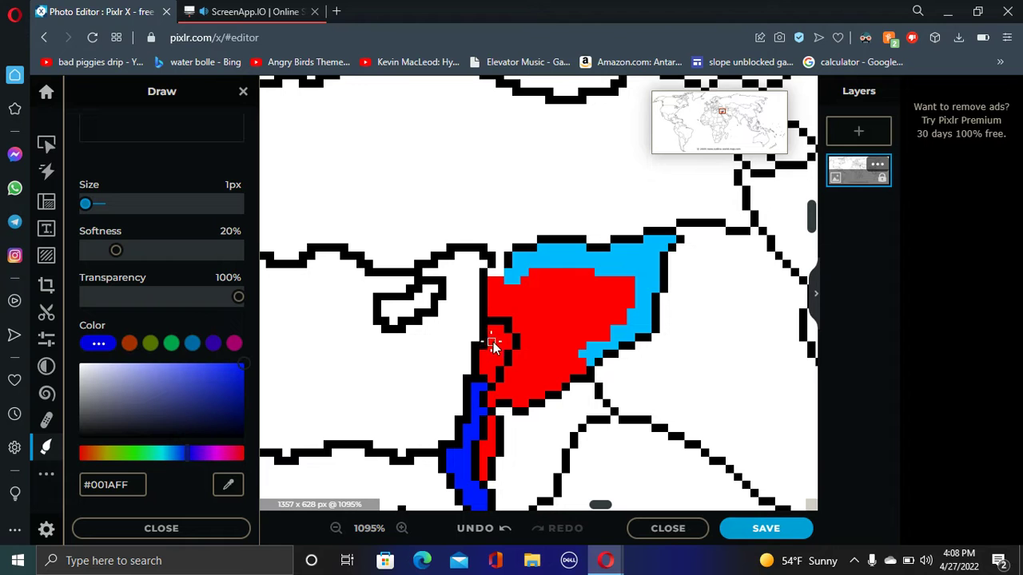
scroll(470, 478, "up", 3)
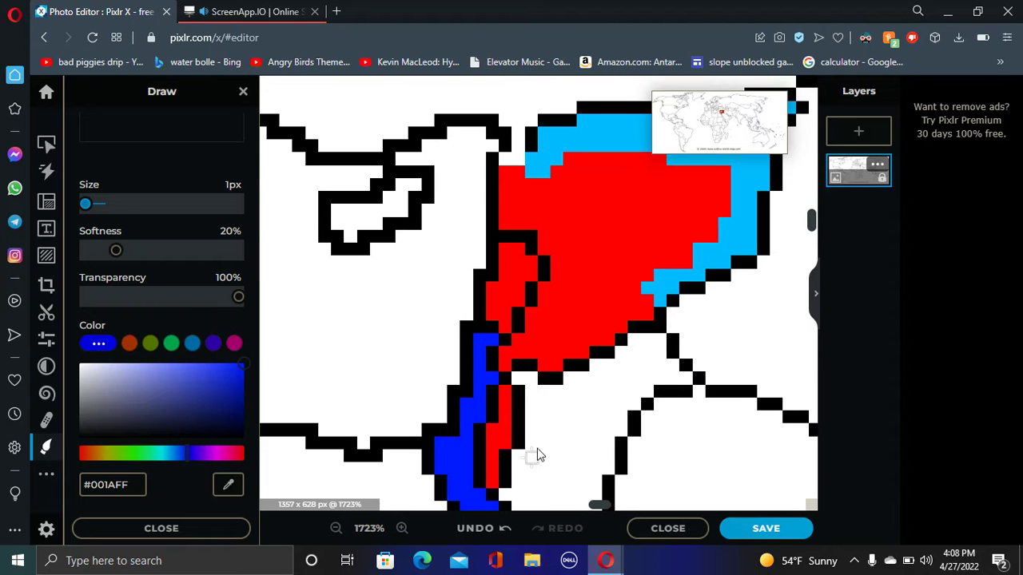
scroll(632, 251, "down", 3)
scroll(683, 263, "down", 2)
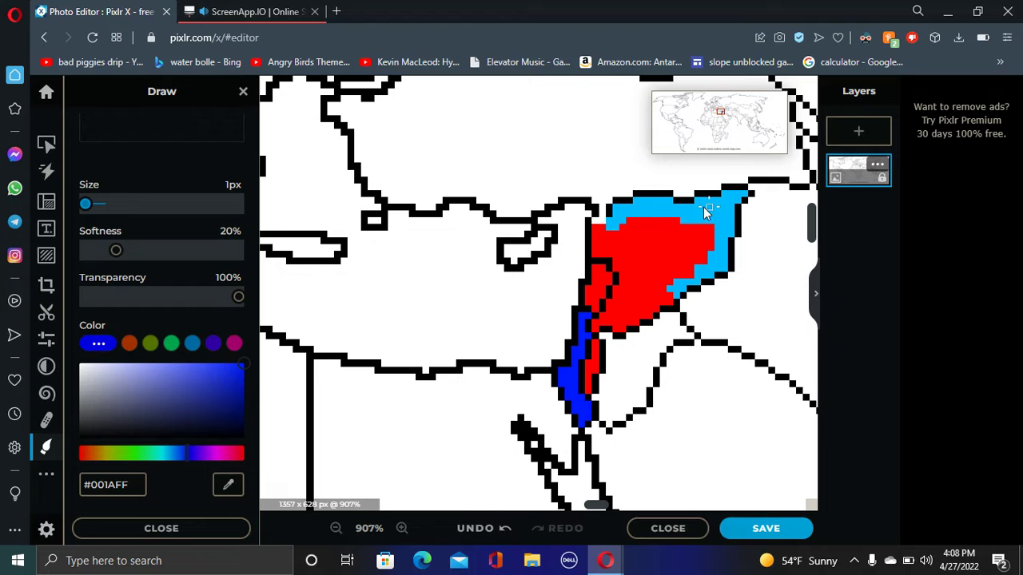
scroll(752, 202, "down", 1)
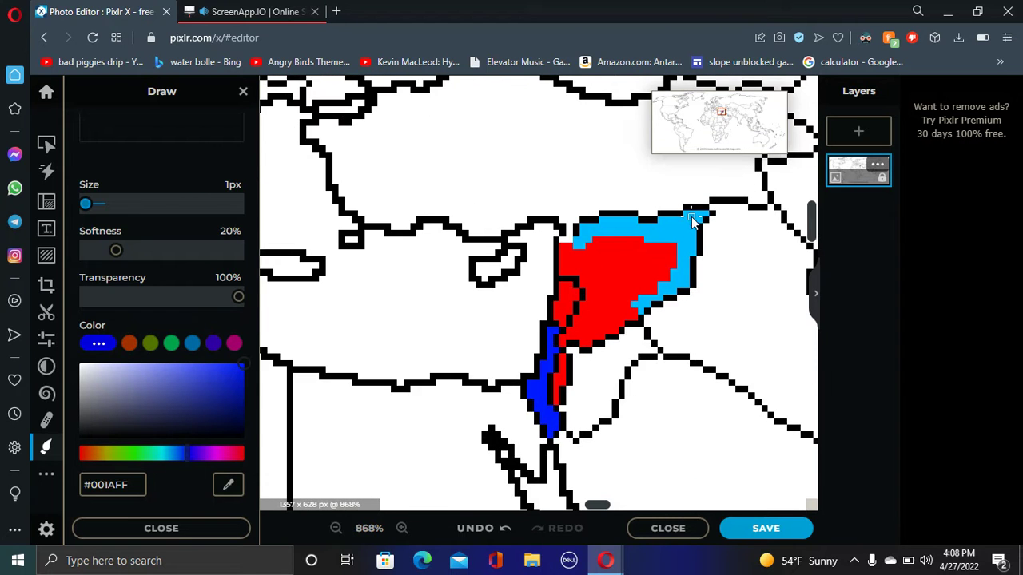
scroll(612, 258, "up", 3)
scroll(550, 304, "down", 5)
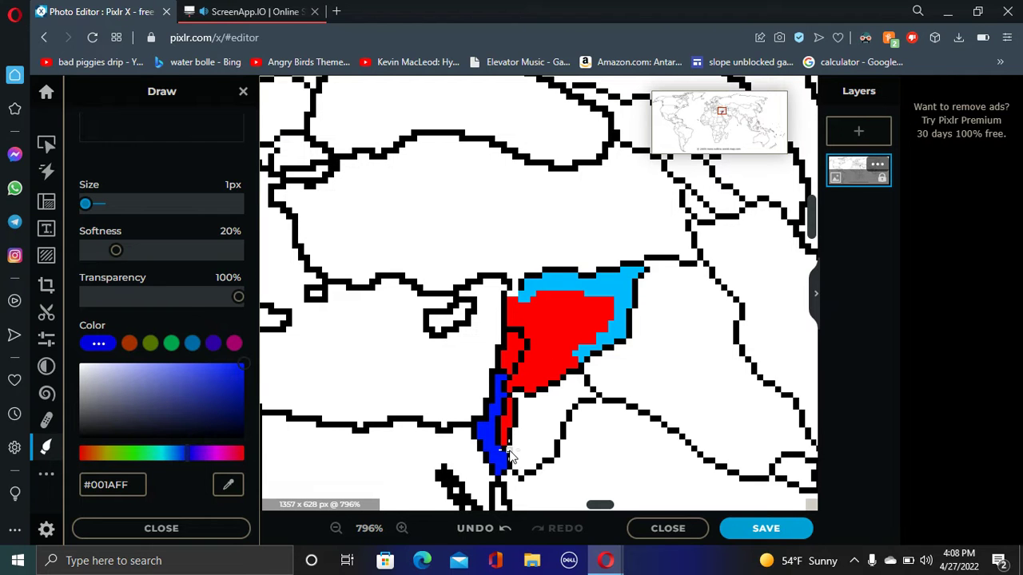
Paint the red pixel column beside the coast dark blue #001AFF with the 1px brush.
scroll(509, 457, "up", 2)
scroll(506, 459, "up", 10)
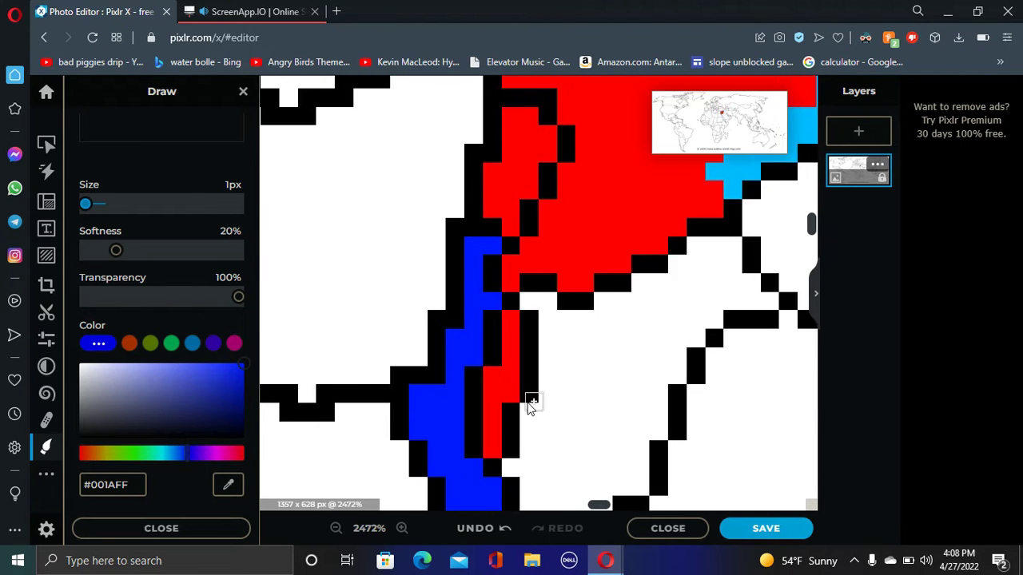
left_click_drag(473, 495, 477, 390)
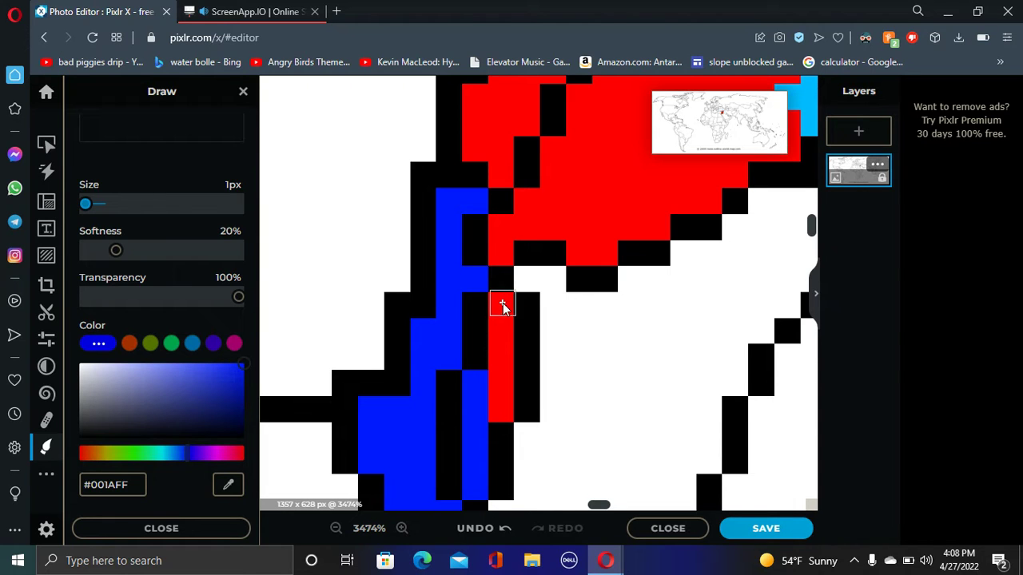
left_click_drag(502, 298, 505, 320)
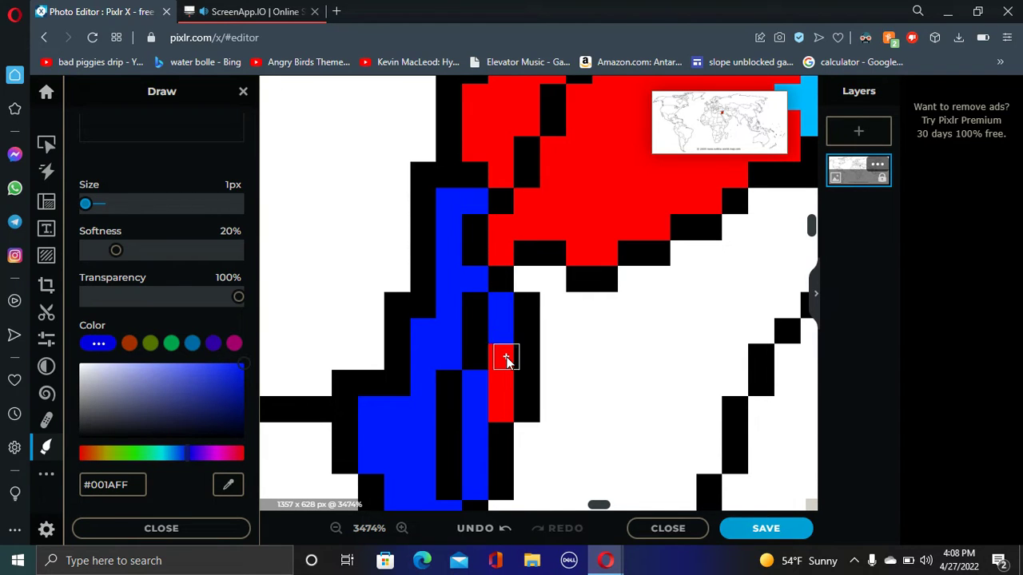
mouse_move(502, 362)
left_mouse_down()
mouse_move(499, 400)
mouse_move(477, 401)
mouse_move(447, 436)
mouse_move(448, 476)
left_mouse_up()
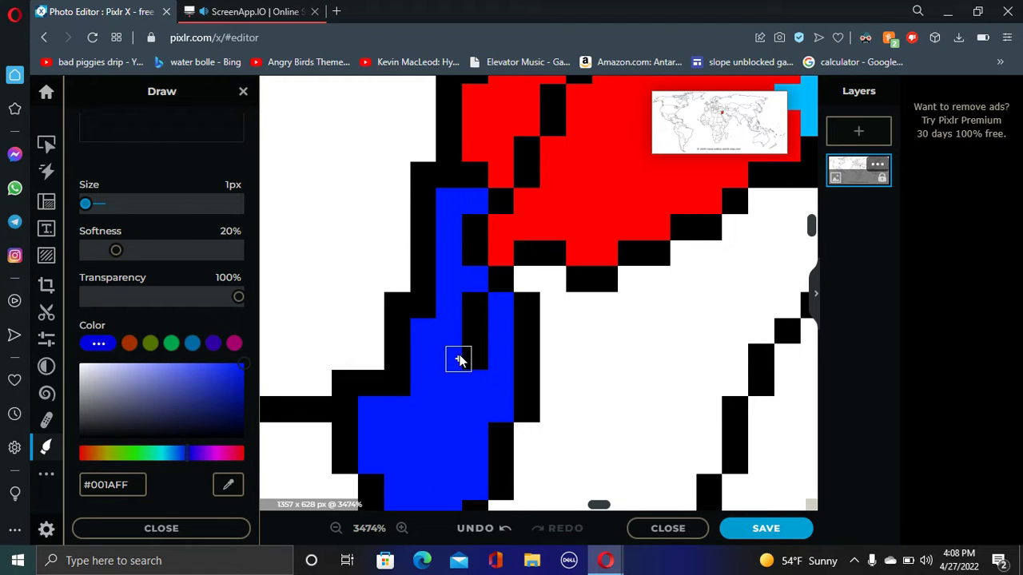
scroll(485, 318, "down", 4)
scroll(486, 315, "down", 3)
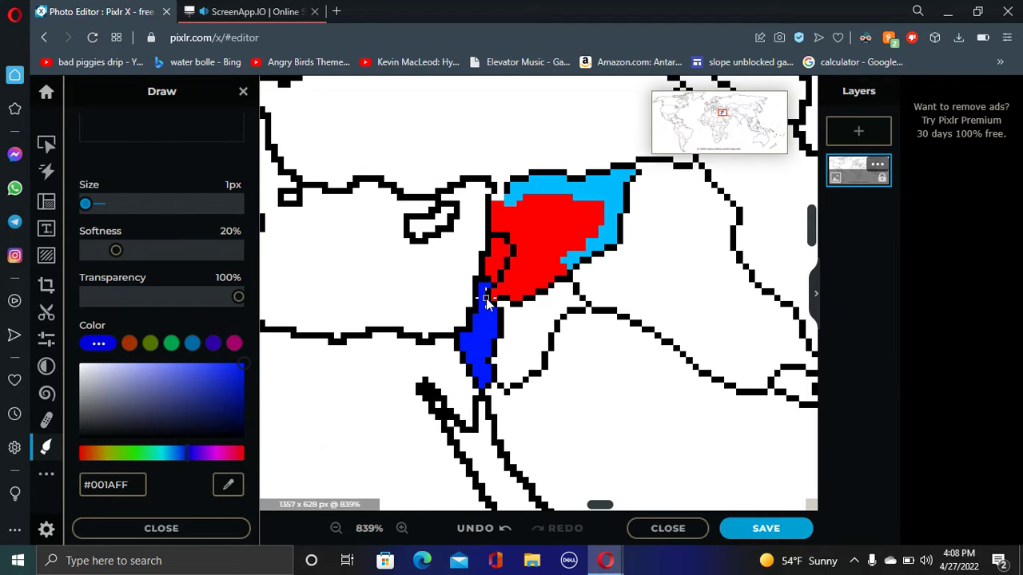
scroll(510, 267, "up", 4)
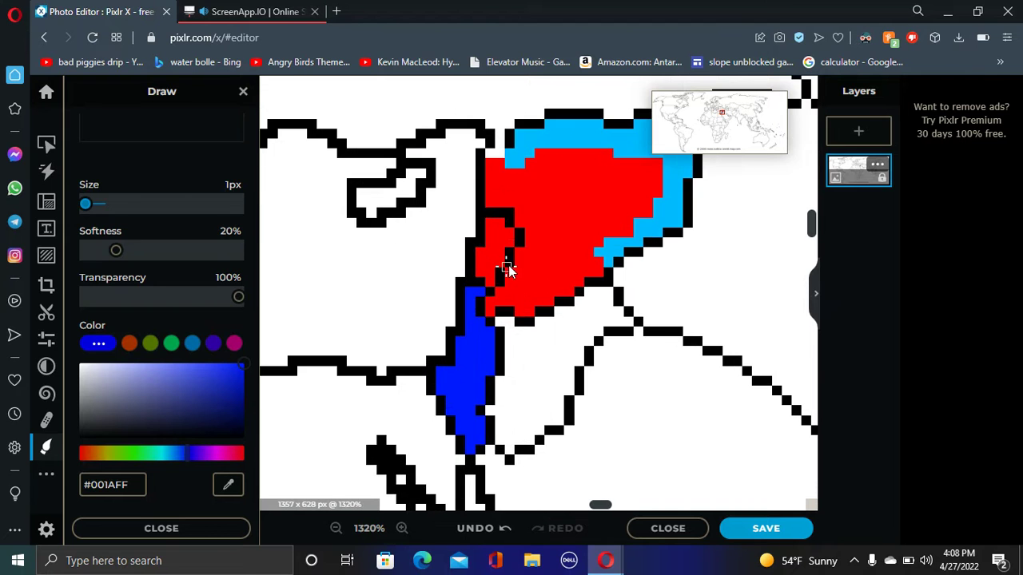
scroll(491, 318, "down", 3)
scroll(491, 320, "up", 2)
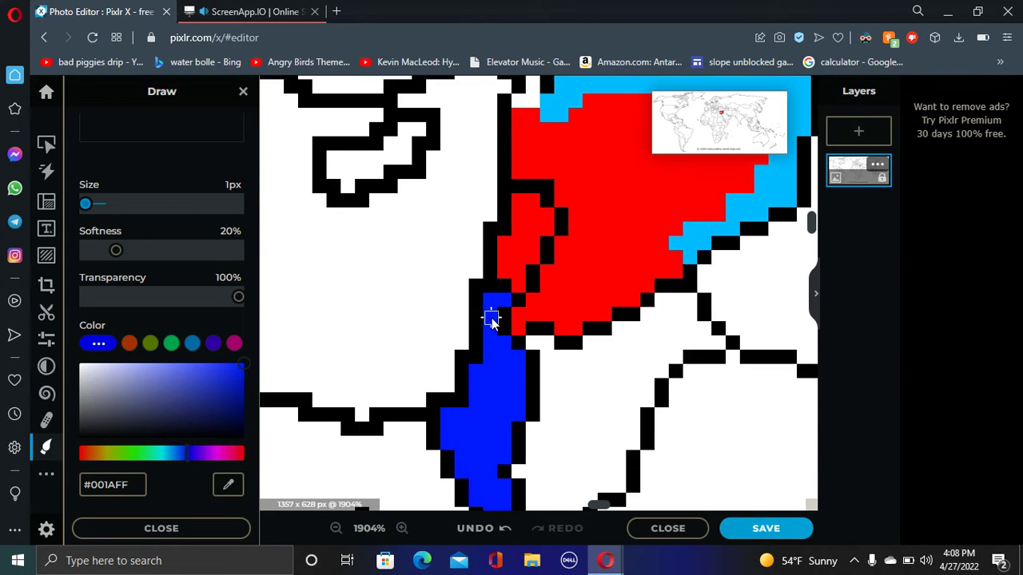
left_click(228, 485)
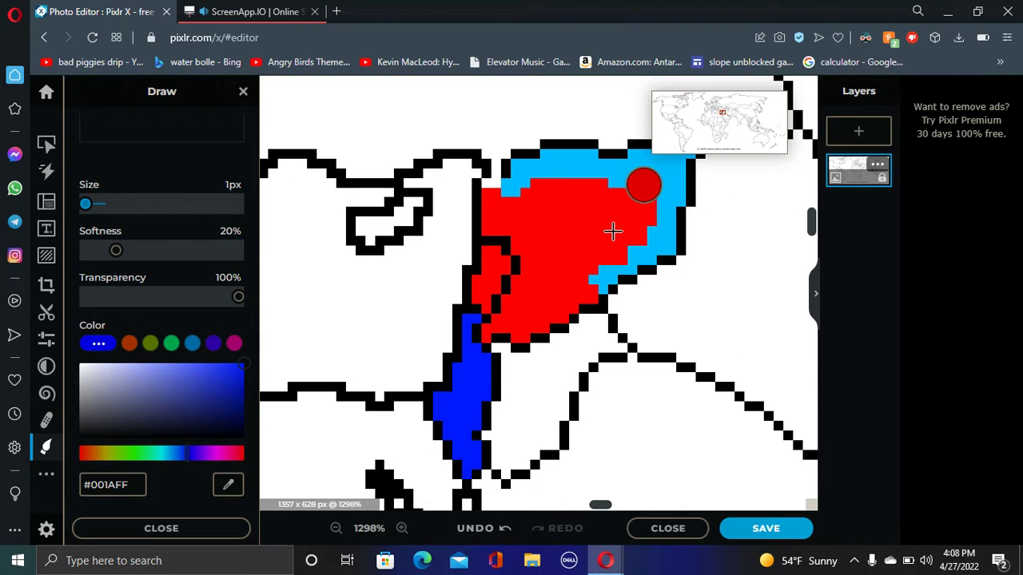
Sample the light blue #00BBFF and paint the red cells above the dark blue with it.
left_click(626, 185)
scroll(552, 276, "up", 6)
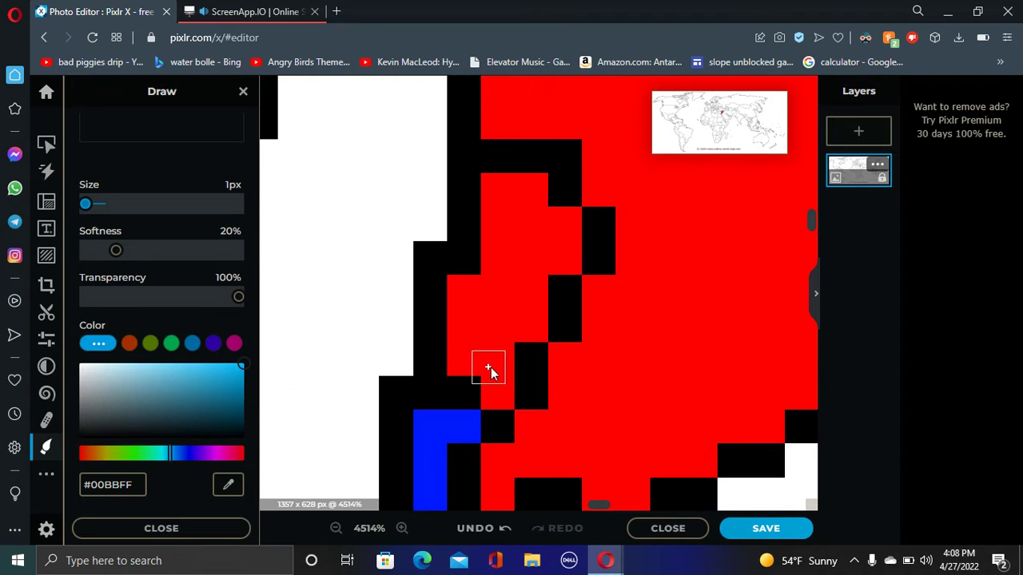
mouse_move(462, 363)
left_mouse_down()
mouse_move(498, 334)
mouse_move(461, 304)
left_mouse_up()
mouse_move(509, 242)
left_mouse_down()
mouse_move(562, 201)
mouse_move(497, 189)
left_mouse_up()
scroll(531, 251, "down", 3)
scroll(600, 247, "up", 3)
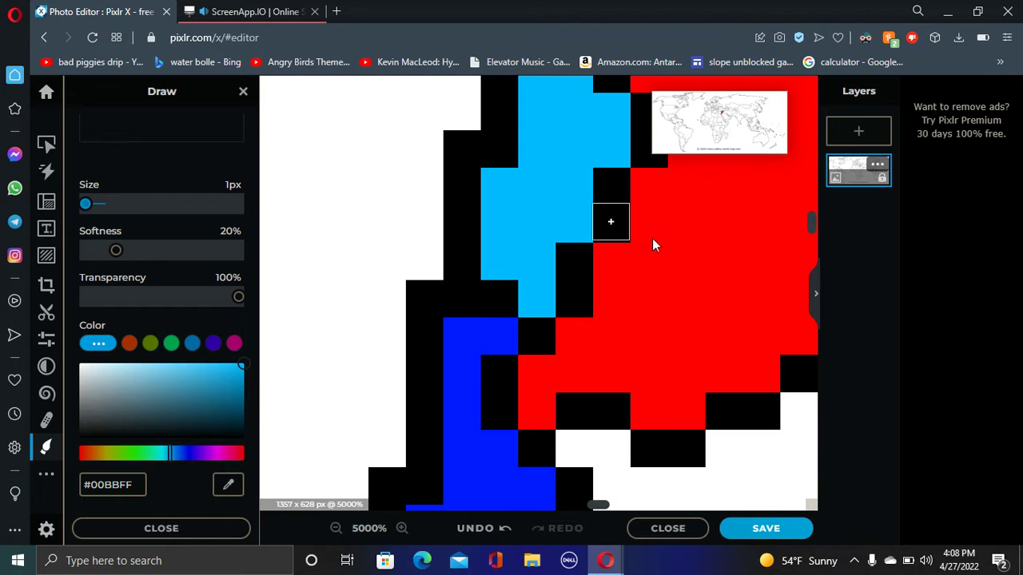
Paint the remaining red and black cells along the patch's upper and lower edges light blue.
left_click(646, 192)
mouse_move(646, 191)
left_mouse_down()
mouse_move(662, 235)
mouse_move(621, 282)
mouse_move(656, 266)
mouse_move(683, 185)
mouse_move(654, 276)
mouse_move(668, 281)
mouse_move(716, 202)
mouse_move(683, 297)
mouse_move(637, 314)
mouse_move(750, 274)
mouse_move(692, 175)
left_mouse_up()
mouse_move(540, 412)
left_mouse_down()
mouse_move(543, 387)
mouse_move(576, 360)
mouse_move(670, 354)
mouse_move(683, 391)
mouse_move(640, 387)
mouse_move(626, 354)
mouse_move(577, 347)
mouse_move(759, 324)
mouse_move(717, 366)
mouse_move(690, 360)
mouse_move(736, 363)
mouse_move(736, 334)
mouse_move(774, 344)
left_mouse_up()
scroll(713, 362, "down", 5)
scroll(713, 338, "down", 5)
scroll(747, 332, "up", 8)
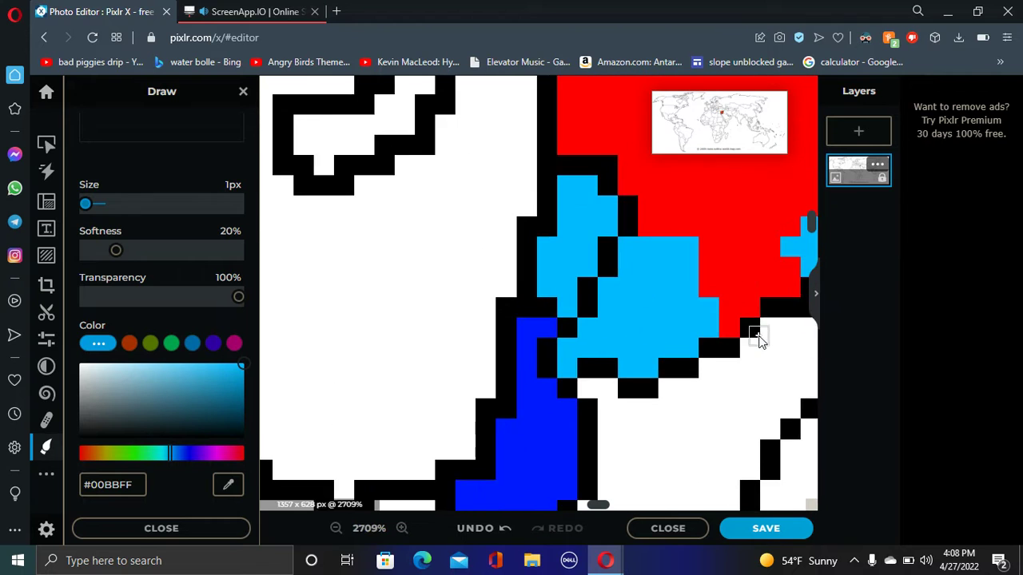
left_click(697, 342)
scroll(697, 342, "down", 8)
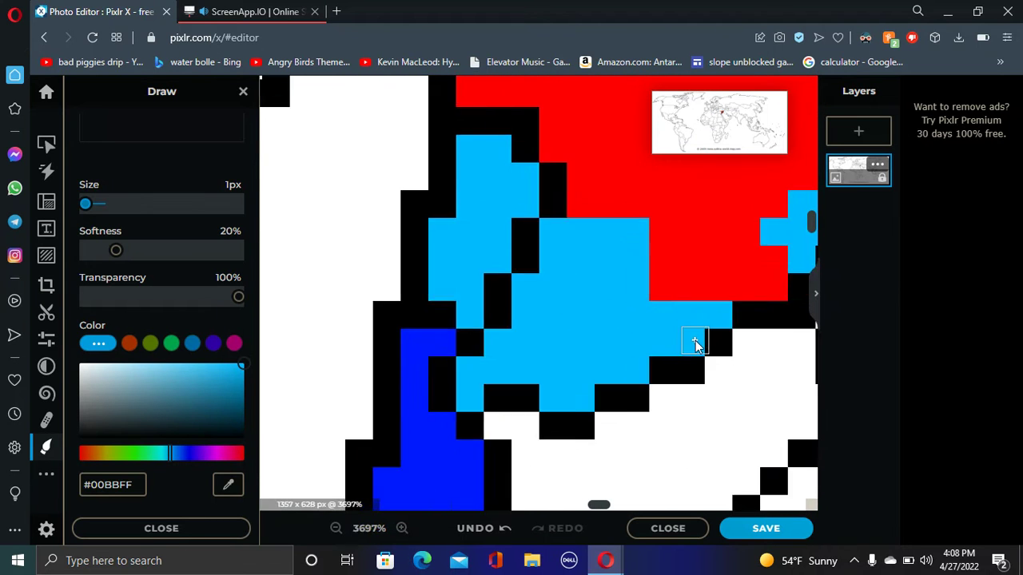
Paint the lower red lobe and the red area's right edge light blue.
scroll(755, 253, "down", 2)
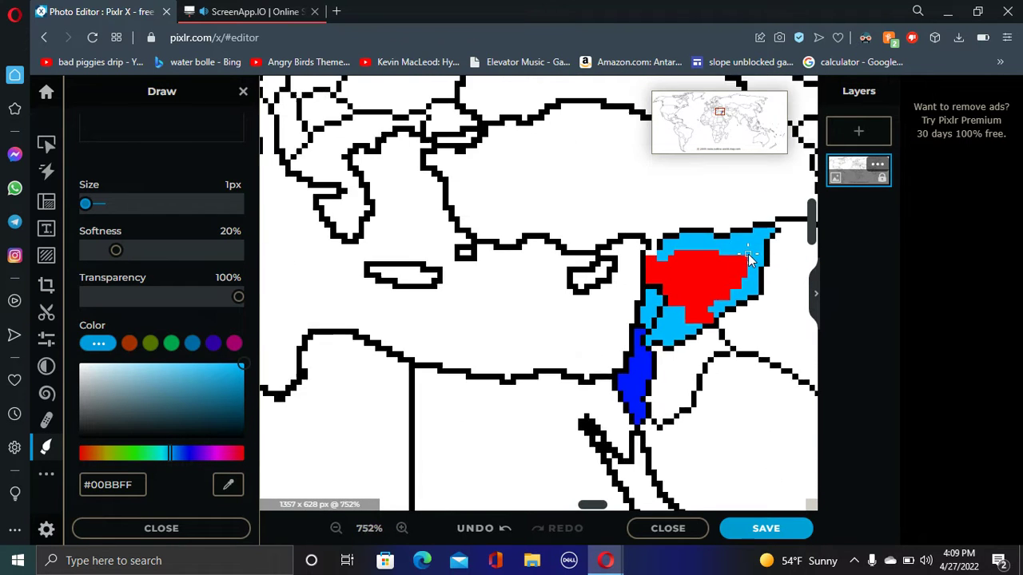
scroll(765, 251, "up", 8)
scroll(535, 434, "down", 5)
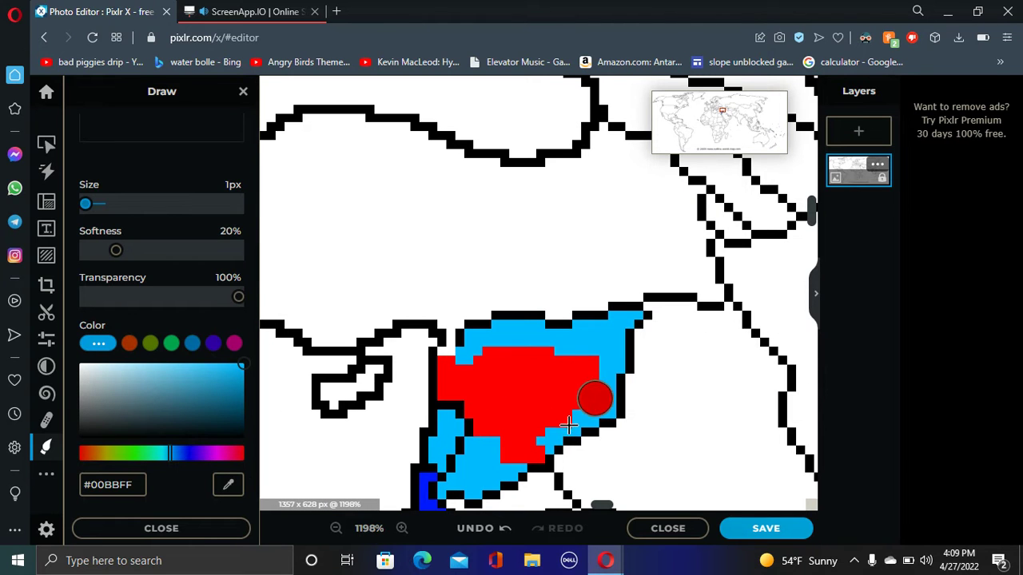
scroll(479, 451, "up", 2)
scroll(481, 452, "up", 4)
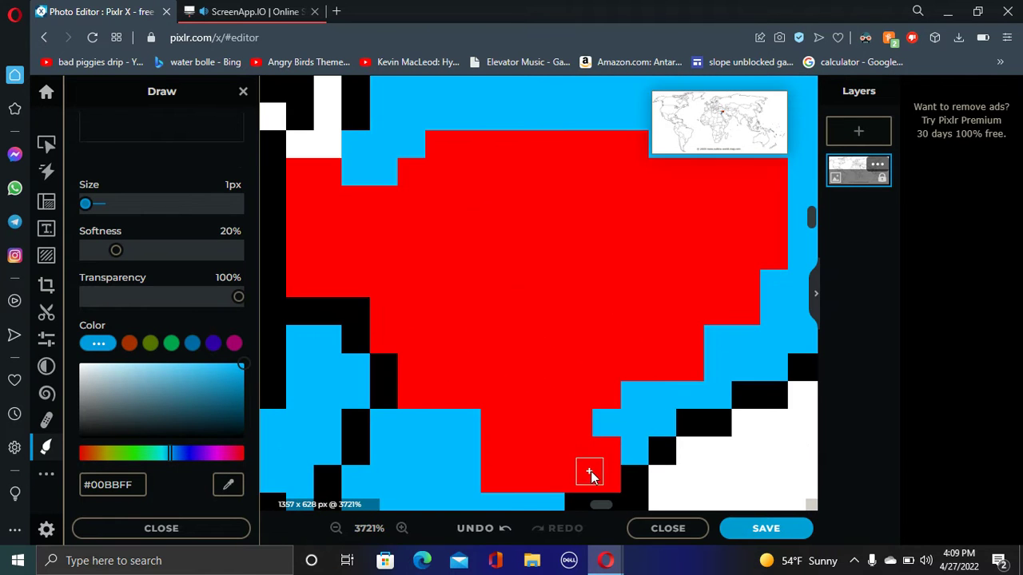
mouse_move(589, 471)
left_mouse_down()
mouse_move(490, 480)
mouse_move(476, 403)
mouse_move(425, 393)
mouse_move(380, 315)
mouse_move(299, 269)
left_mouse_up()
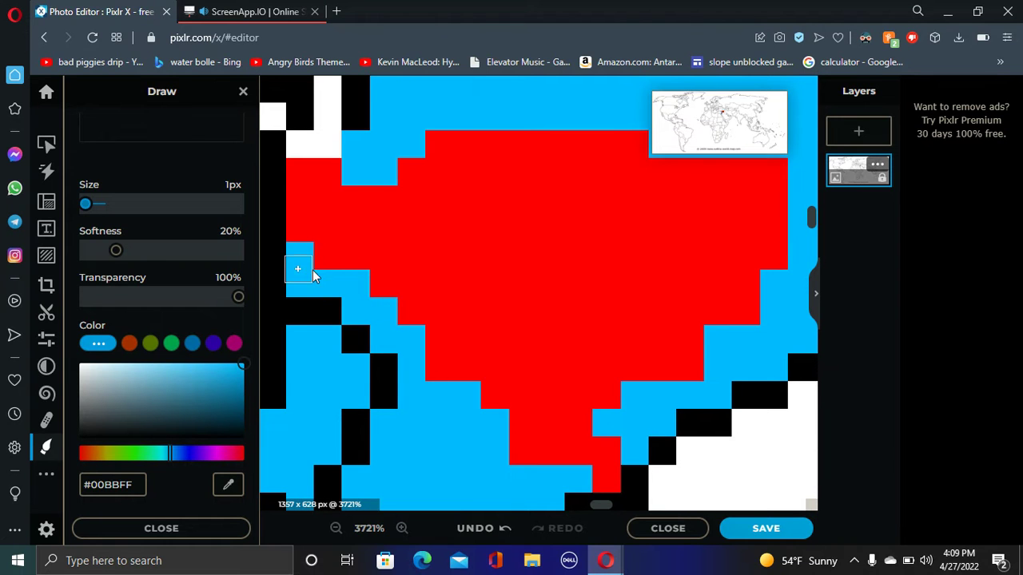
scroll(459, 310, "down", 3)
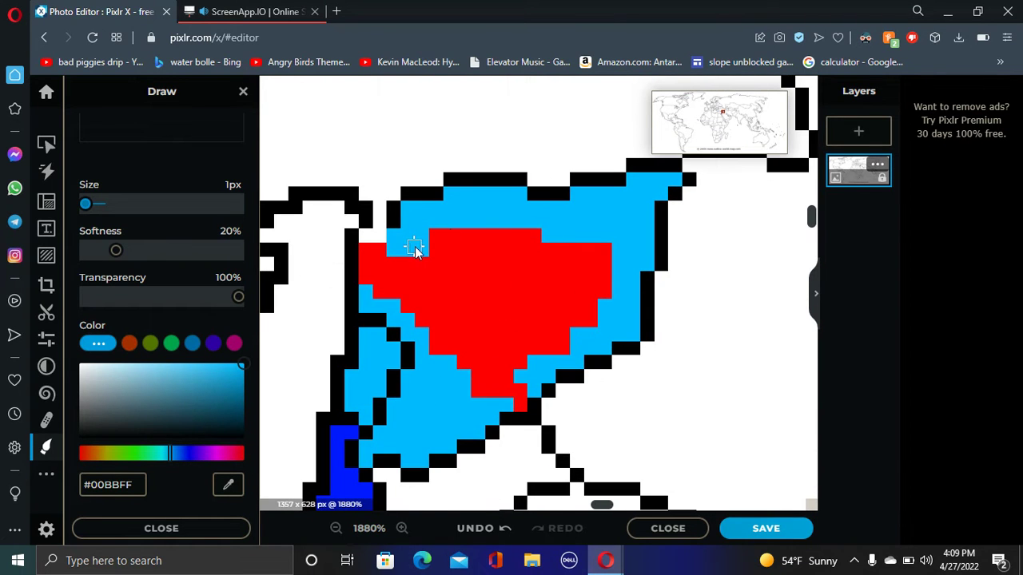
left_click_drag(414, 250, 492, 228)
left_click_drag(610, 273, 613, 358)
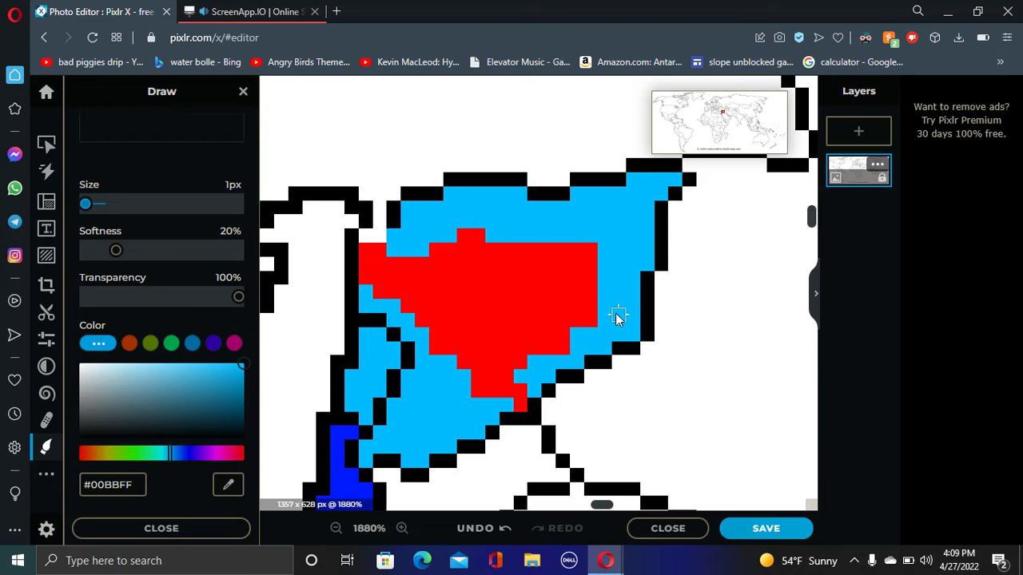
mouse_move(565, 326)
left_mouse_down()
mouse_move(544, 243)
mouse_move(498, 251)
mouse_move(605, 286)
left_mouse_up()
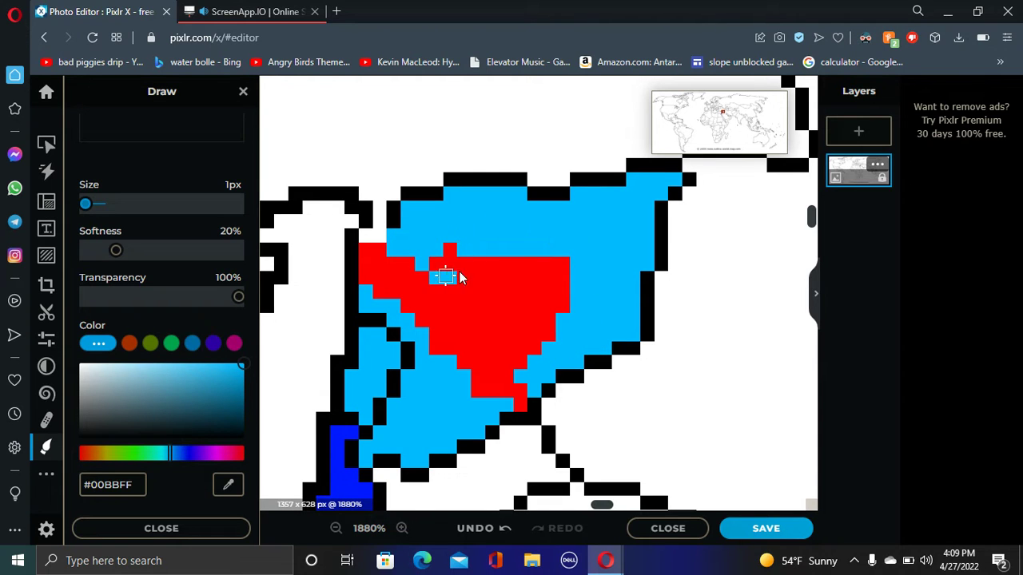
Cover the red blob's top, right side and centre light blue, leaving a thin red band.
scroll(476, 384, "up", 5)
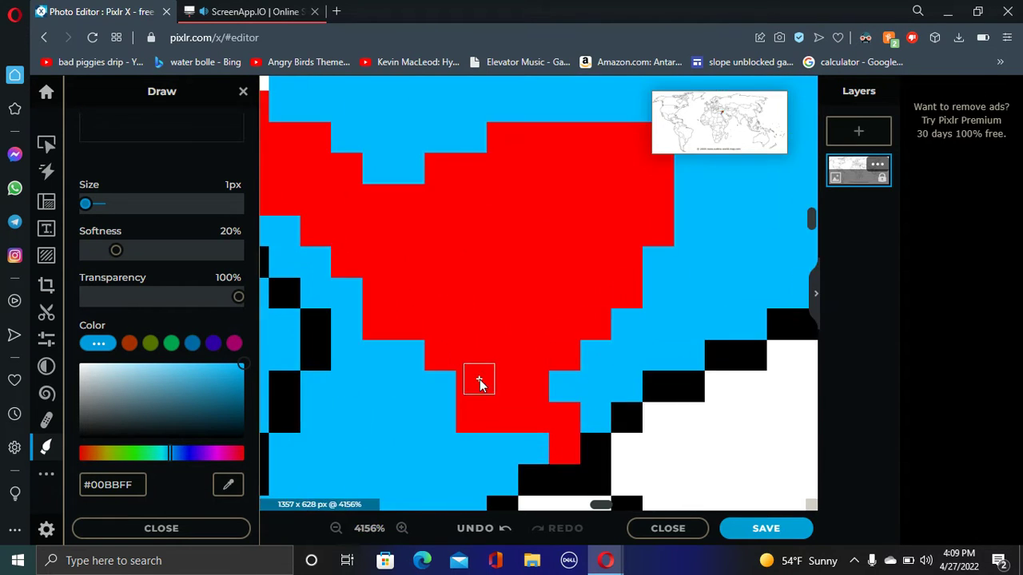
scroll(480, 384, "up", 1)
left_click_drag(419, 300, 431, 256)
left_click_drag(533, 405, 492, 405)
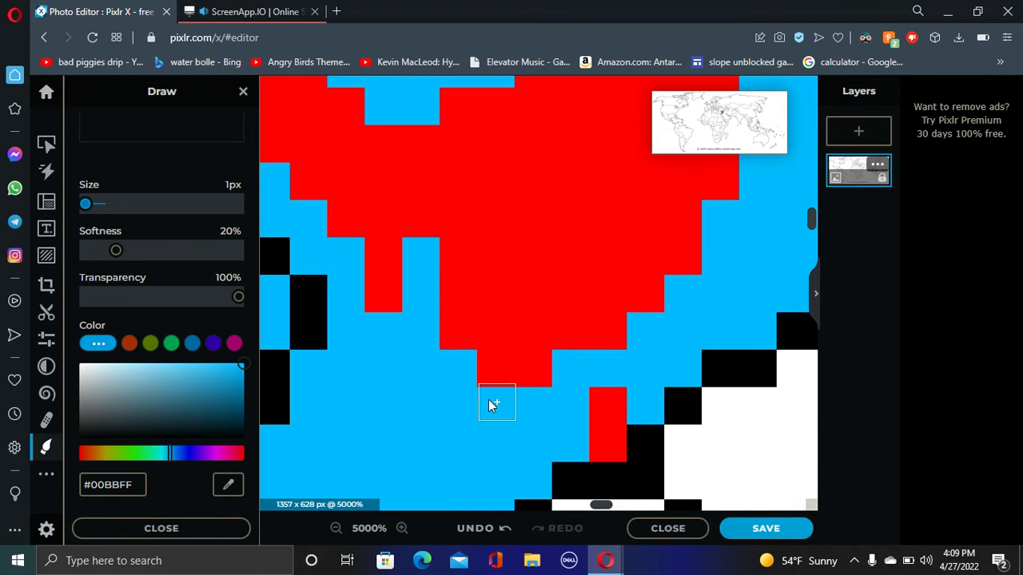
mouse_move(417, 268)
left_mouse_down()
mouse_move(413, 251)
mouse_move(693, 228)
mouse_move(686, 264)
left_mouse_up()
left_click_drag(605, 376, 607, 412)
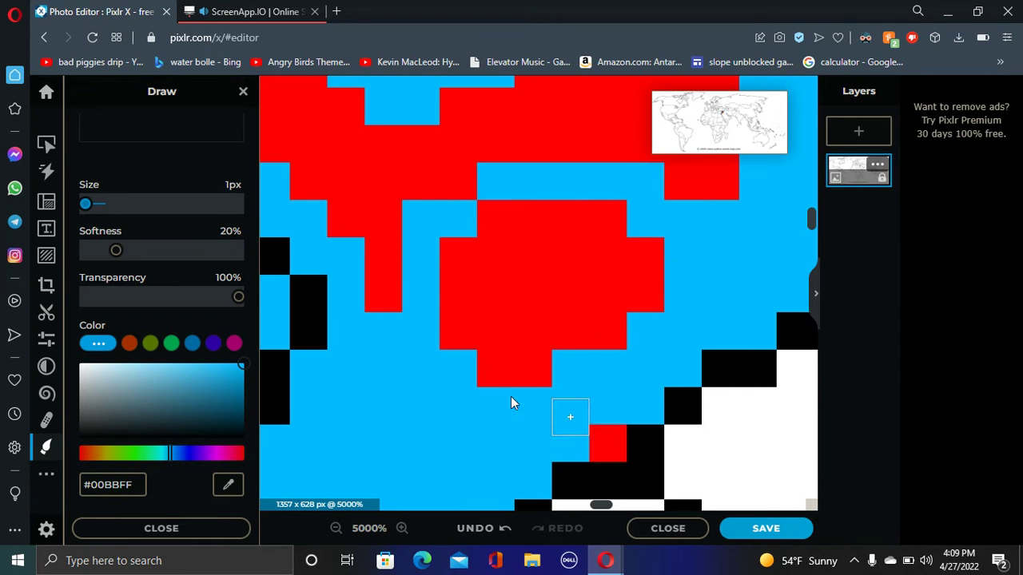
mouse_move(511, 403)
left_mouse_down()
mouse_move(653, 221)
mouse_move(555, 258)
mouse_move(481, 322)
mouse_move(639, 235)
mouse_move(434, 285)
mouse_move(579, 408)
left_mouse_up()
scroll(545, 328, "down", 5)
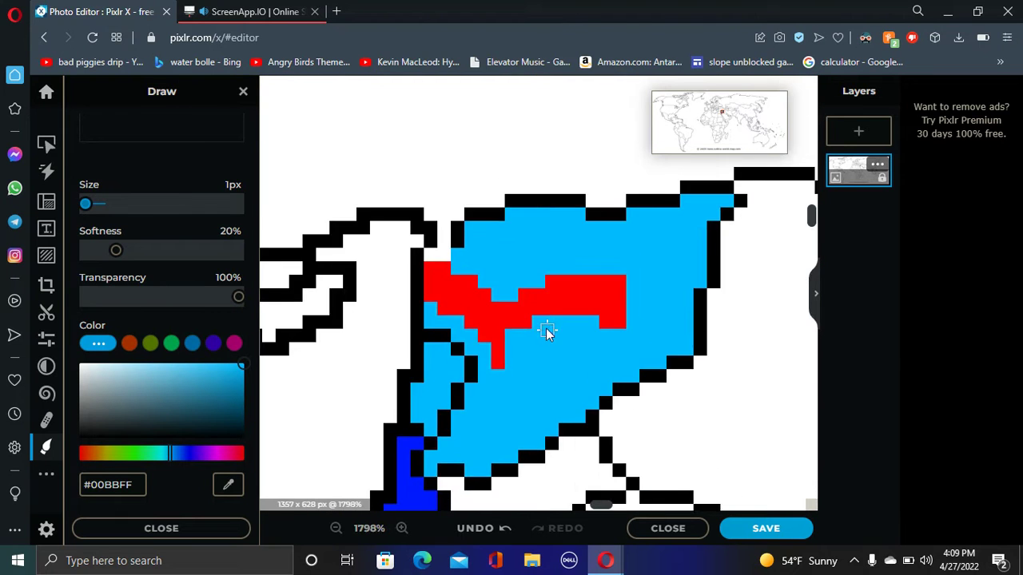
scroll(508, 361, "up", 2)
scroll(508, 361, "up", 1)
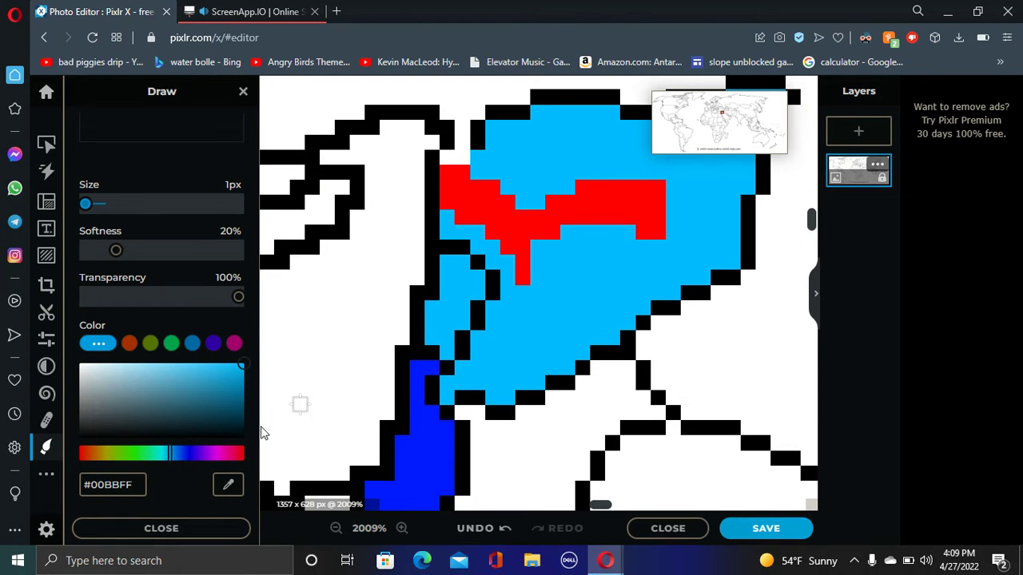
Sample dark blue #001AFF and paint the light-blue pixels near the coast with it.
left_click(228, 485)
left_click(422, 400)
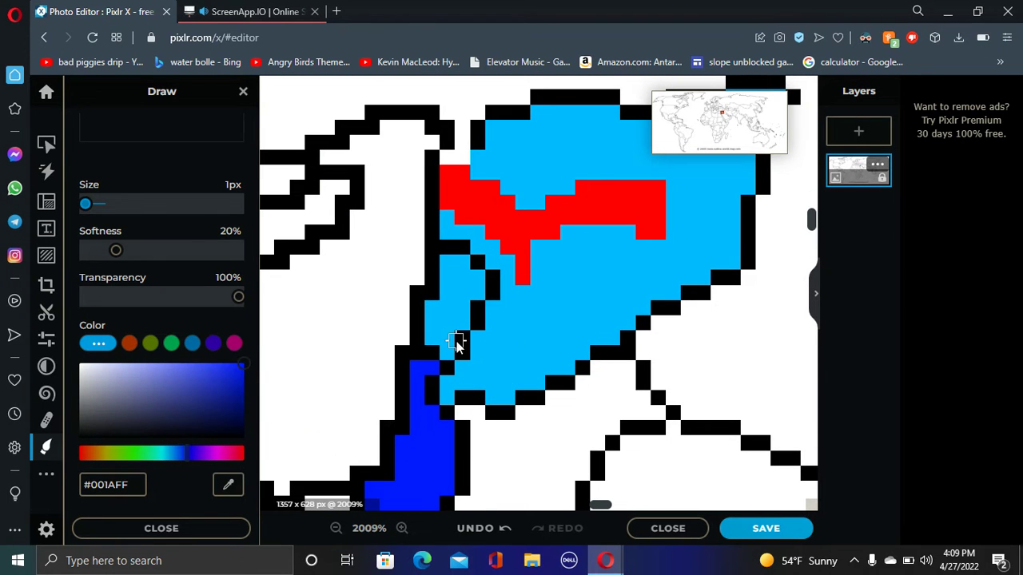
mouse_move(449, 353)
left_mouse_down()
mouse_move(439, 314)
mouse_move(431, 355)
mouse_move(441, 356)
mouse_move(458, 328)
left_mouse_up()
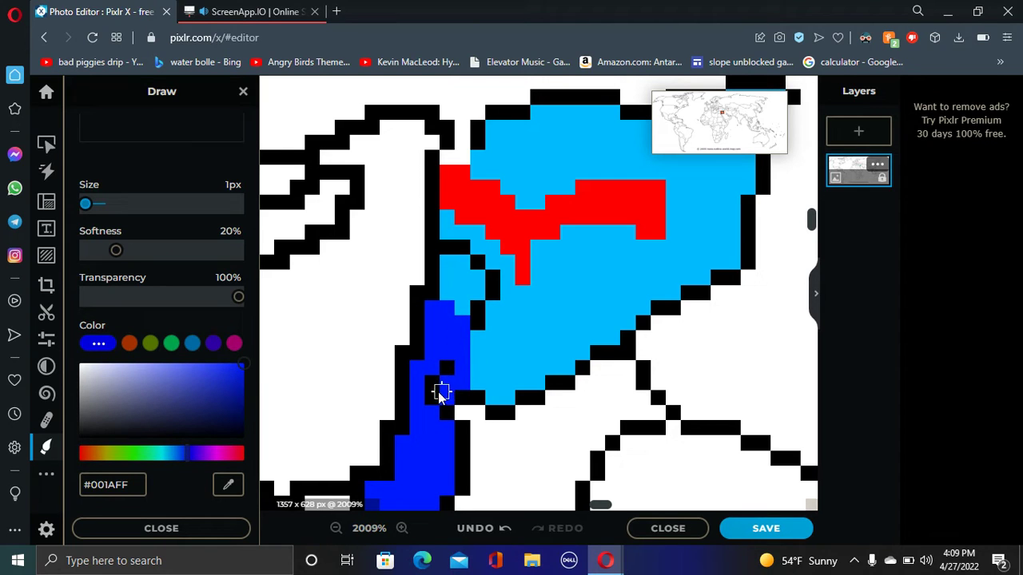
left_click_drag(441, 393, 459, 370)
mouse_move(435, 402)
left_mouse_down()
mouse_move(435, 376)
mouse_move(480, 370)
mouse_move(472, 300)
mouse_move(445, 309)
mouse_move(452, 192)
left_mouse_up()
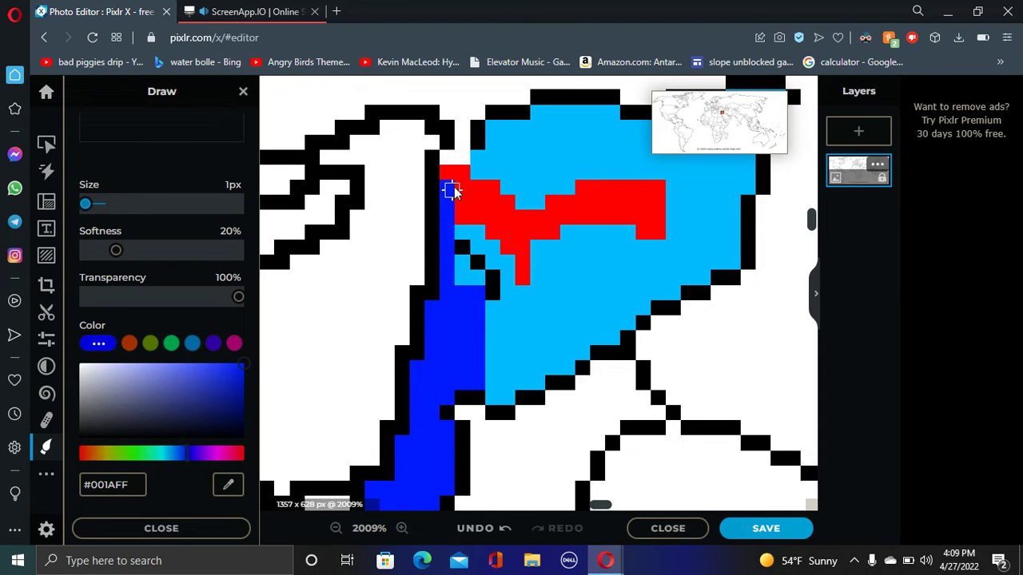
left_click_drag(193, 429, 79, 438)
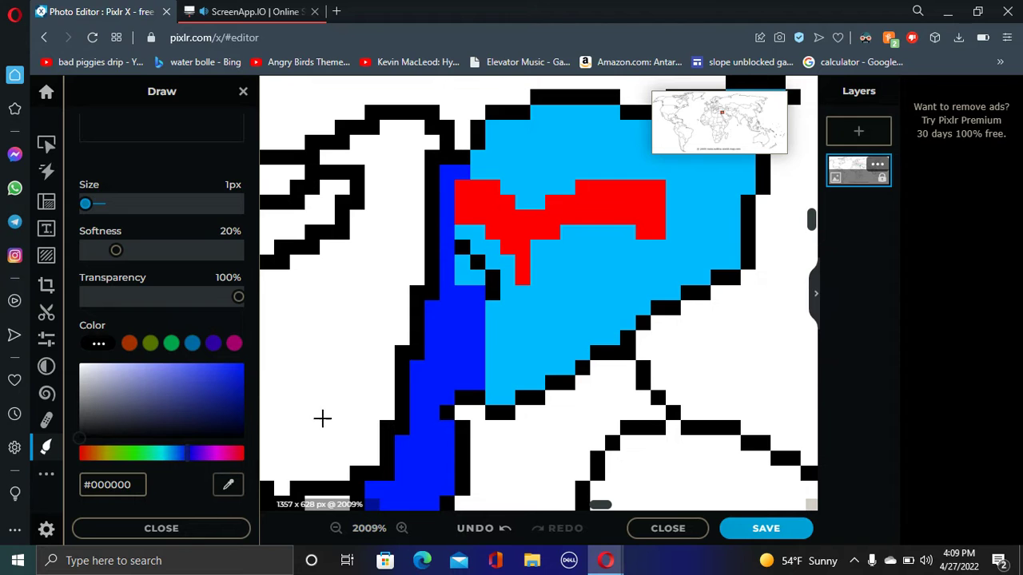
Re-sample the dark blue and paint the light-blue strip and the left red block dark blue.
left_click(487, 313, "alt")
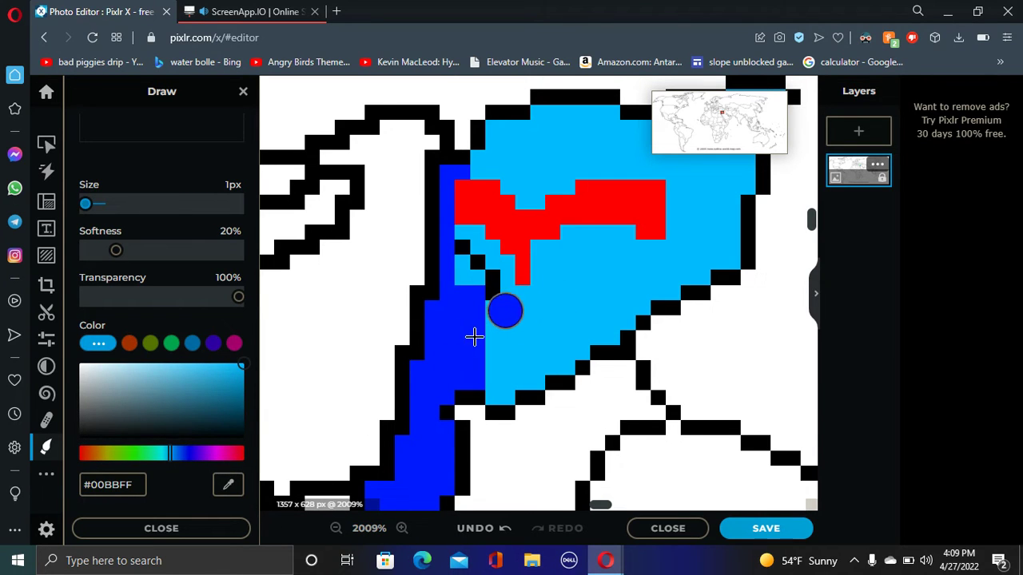
left_click(475, 338, "alt")
mouse_move(490, 395)
left_mouse_down()
mouse_move(501, 340)
mouse_move(494, 358)
mouse_move(495, 311)
mouse_move(508, 317)
mouse_move(502, 238)
mouse_move(466, 228)
mouse_move(460, 283)
mouse_move(493, 264)
mouse_move(470, 248)
mouse_move(471, 270)
mouse_move(477, 229)
mouse_move(457, 205)
mouse_move(506, 140)
mouse_move(505, 126)
mouse_move(495, 131)
mouse_move(541, 128)
mouse_move(552, 121)
mouse_move(529, 112)
mouse_move(569, 113)
left_mouse_up()
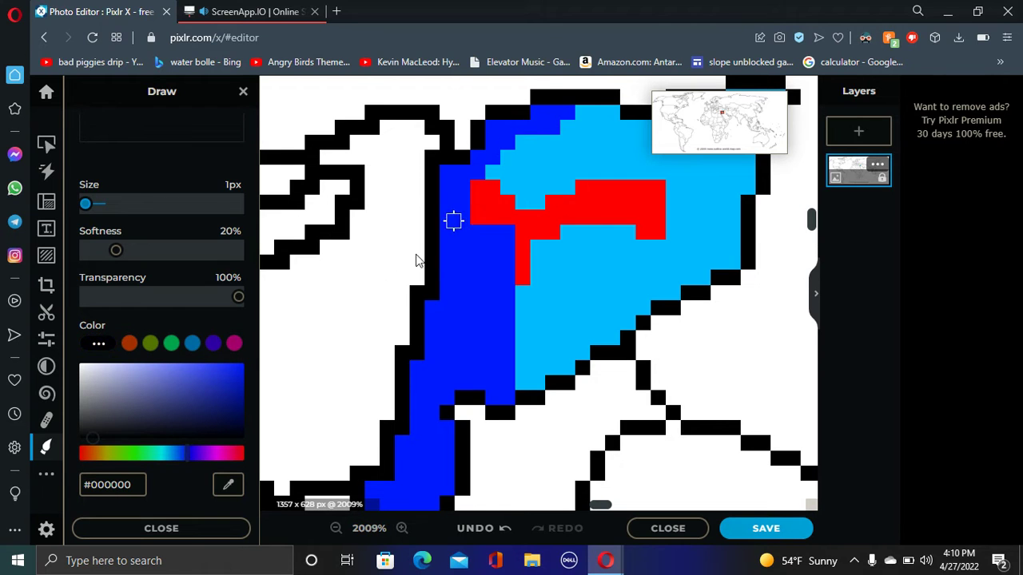
left_click(478, 290, "alt")
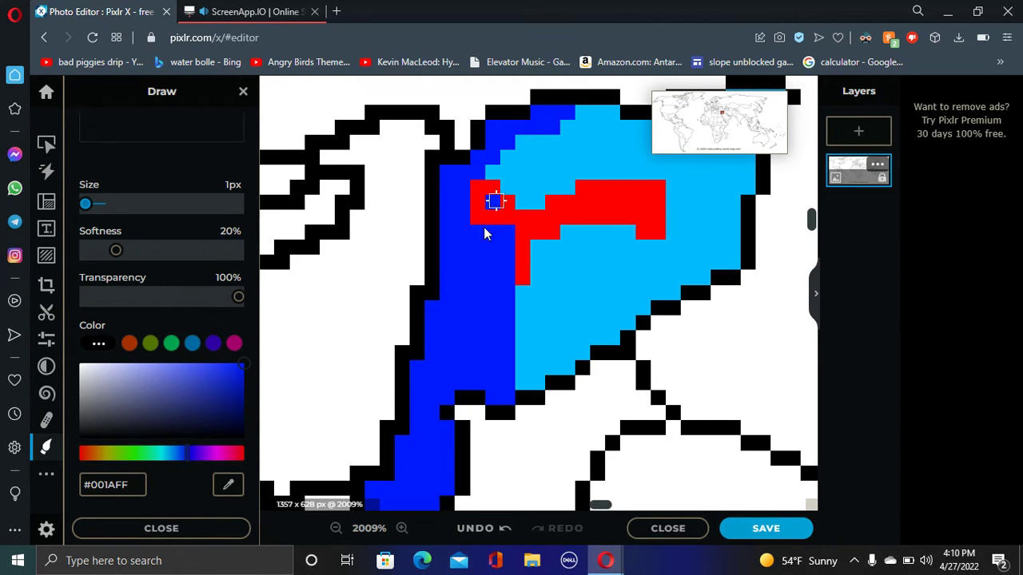
mouse_move(484, 234)
left_mouse_down()
mouse_move(482, 263)
mouse_move(477, 213)
mouse_move(519, 151)
mouse_move(521, 276)
mouse_move(506, 171)
mouse_move(541, 198)
mouse_move(528, 258)
mouse_move(519, 193)
mouse_move(517, 231)
mouse_move(578, 181)
mouse_move(669, 195)
mouse_move(566, 257)
mouse_move(584, 232)
mouse_move(651, 196)
mouse_move(573, 183)
mouse_move(637, 180)
mouse_move(585, 222)
mouse_move(594, 211)
mouse_move(548, 136)
mouse_move(546, 214)
left_mouse_up()
scroll(651, 215, "down", 4)
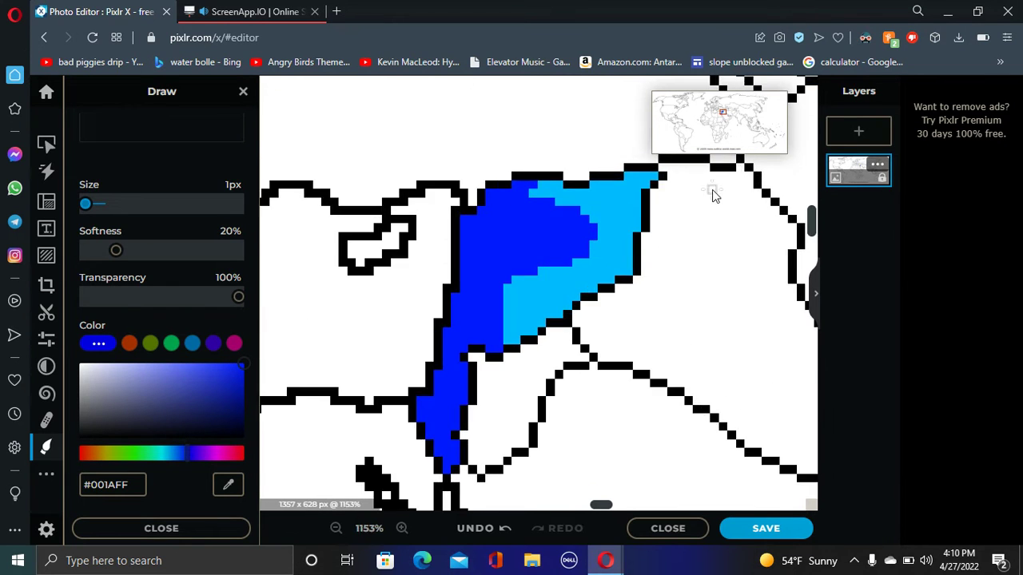
Paint the top edge, left edge and remaining light-blue columns dark blue #001AFF.
scroll(646, 182, "up", 4)
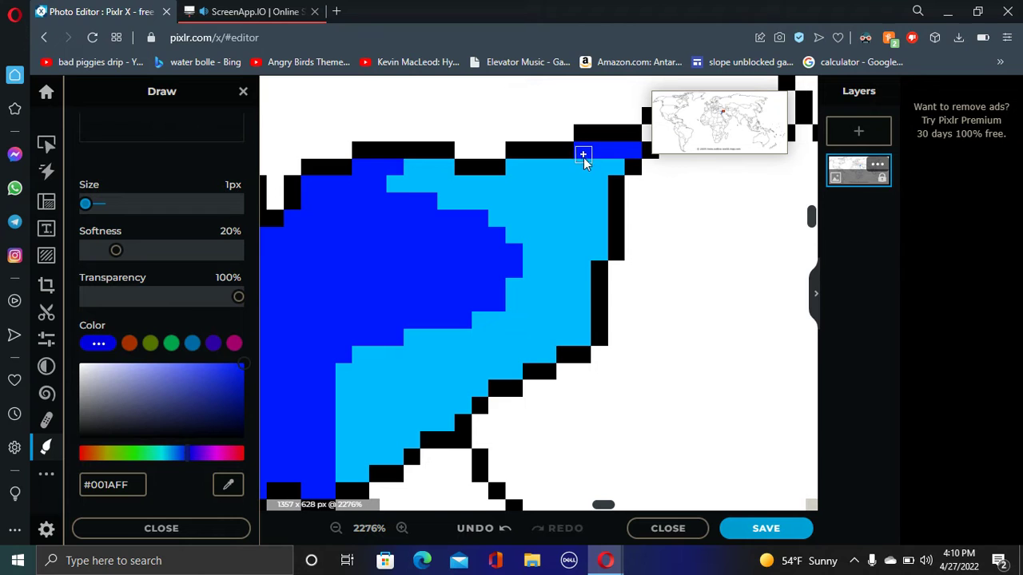
mouse_move(583, 158)
left_mouse_down()
mouse_move(512, 187)
mouse_move(524, 167)
mouse_move(440, 177)
left_mouse_up()
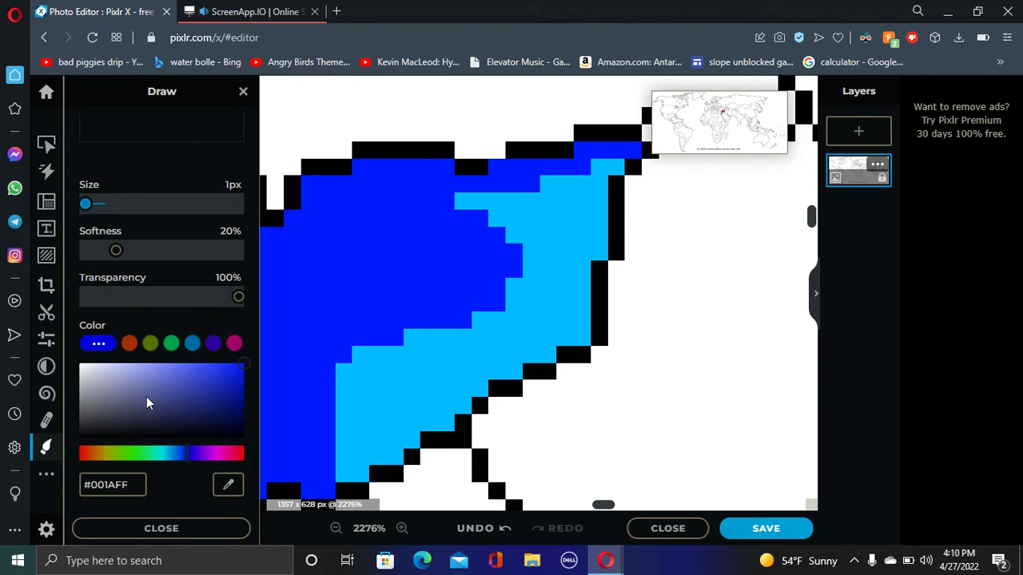
left_click(350, 270)
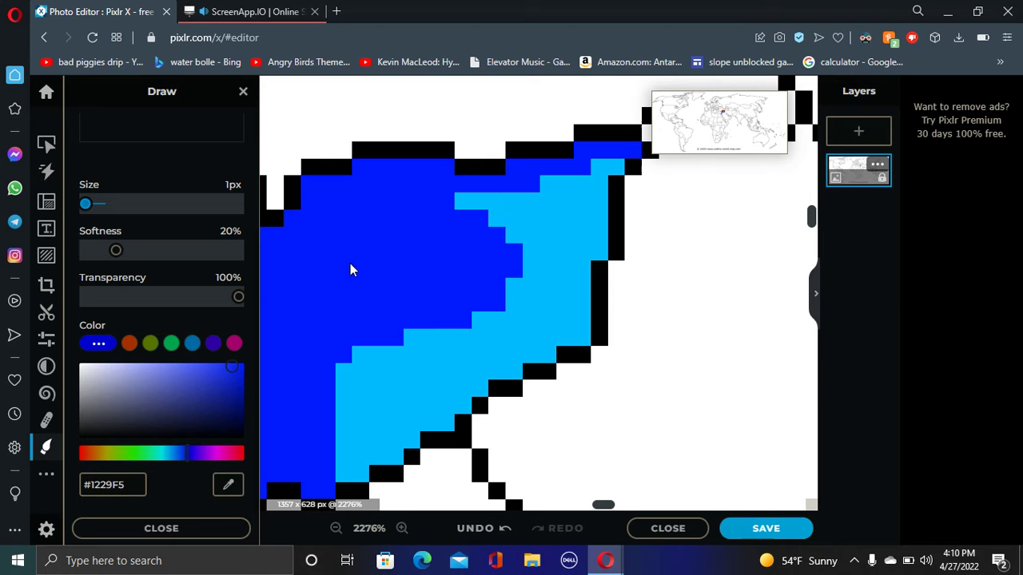
mouse_move(340, 473)
left_mouse_down()
mouse_move(349, 344)
mouse_move(360, 453)
mouse_move(358, 339)
mouse_move(375, 370)
mouse_move(384, 457)
mouse_move(395, 436)
mouse_move(395, 446)
mouse_move(400, 345)
left_mouse_up()
mouse_move(400, 438)
left_mouse_down()
mouse_move(411, 349)
mouse_move(434, 376)
mouse_move(436, 418)
mouse_move(446, 405)
left_mouse_up()
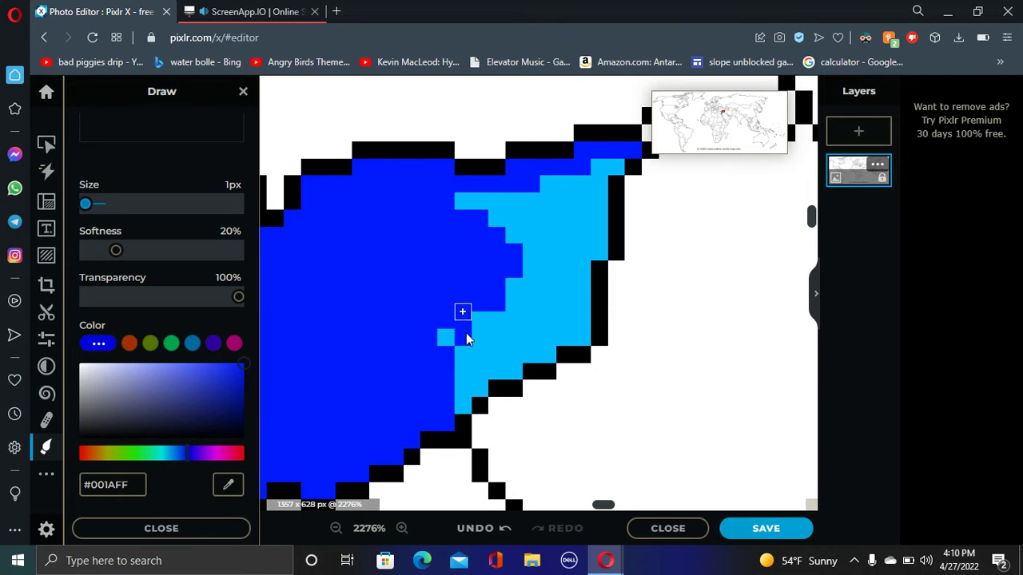
mouse_move(467, 339)
left_mouse_down()
mouse_move(484, 378)
mouse_move(473, 387)
mouse_move(468, 372)
mouse_move(465, 412)
left_mouse_up()
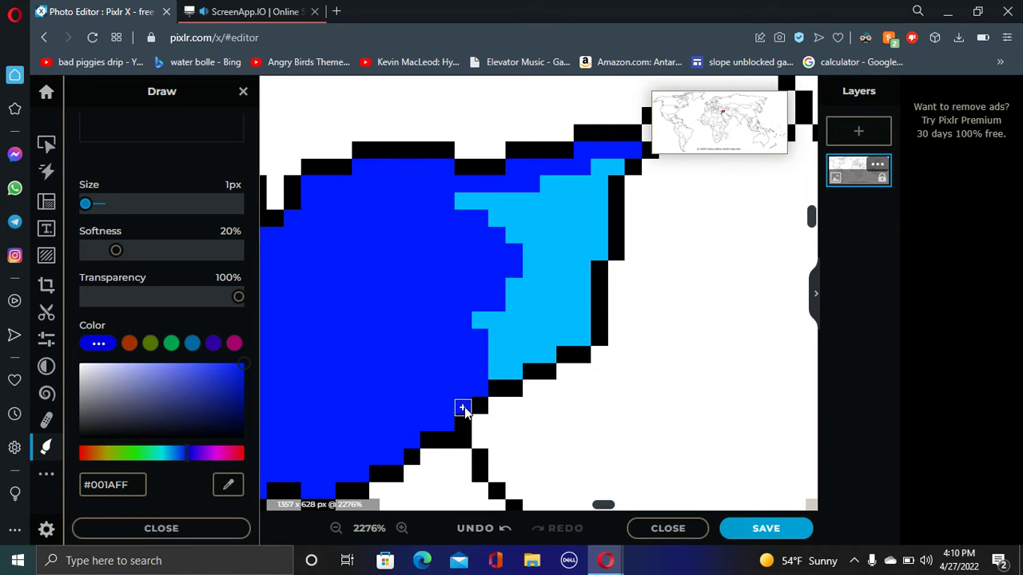
mouse_move(487, 366)
left_mouse_down()
mouse_move(481, 316)
mouse_move(513, 372)
mouse_move(521, 353)
mouse_move(577, 331)
mouse_move(533, 341)
mouse_move(500, 328)
mouse_move(578, 321)
mouse_move(566, 296)
mouse_move(504, 297)
mouse_move(564, 297)
mouse_move(587, 278)
mouse_move(570, 232)
mouse_move(519, 251)
mouse_move(530, 279)
mouse_move(564, 265)
mouse_move(531, 257)
mouse_move(592, 252)
mouse_move(582, 172)
left_mouse_up()
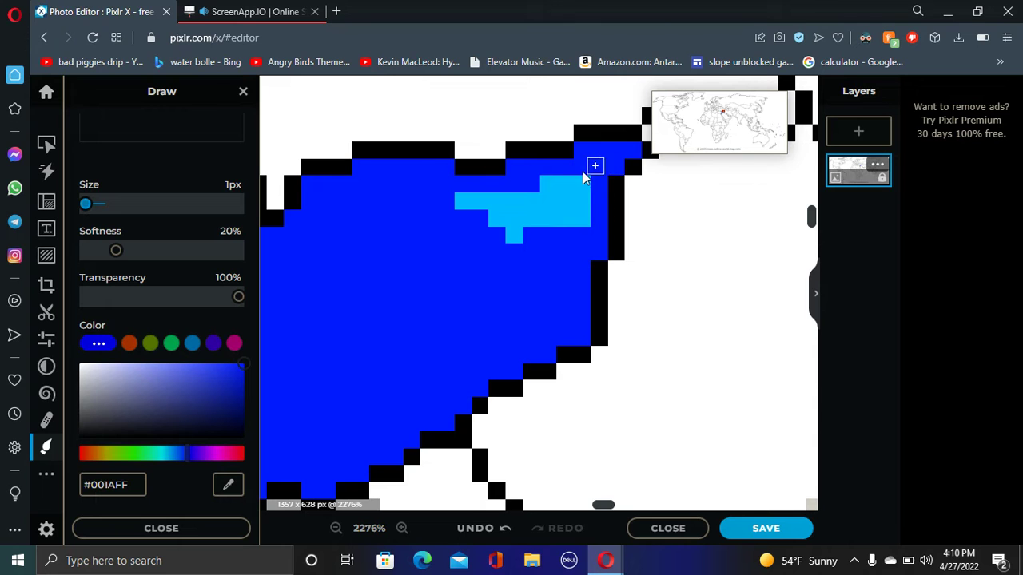
mouse_move(562, 234)
left_mouse_down()
mouse_move(577, 181)
mouse_move(578, 207)
mouse_move(559, 176)
mouse_move(563, 227)
mouse_move(544, 187)
mouse_move(492, 196)
mouse_move(510, 251)
mouse_move(510, 212)
left_mouse_up()
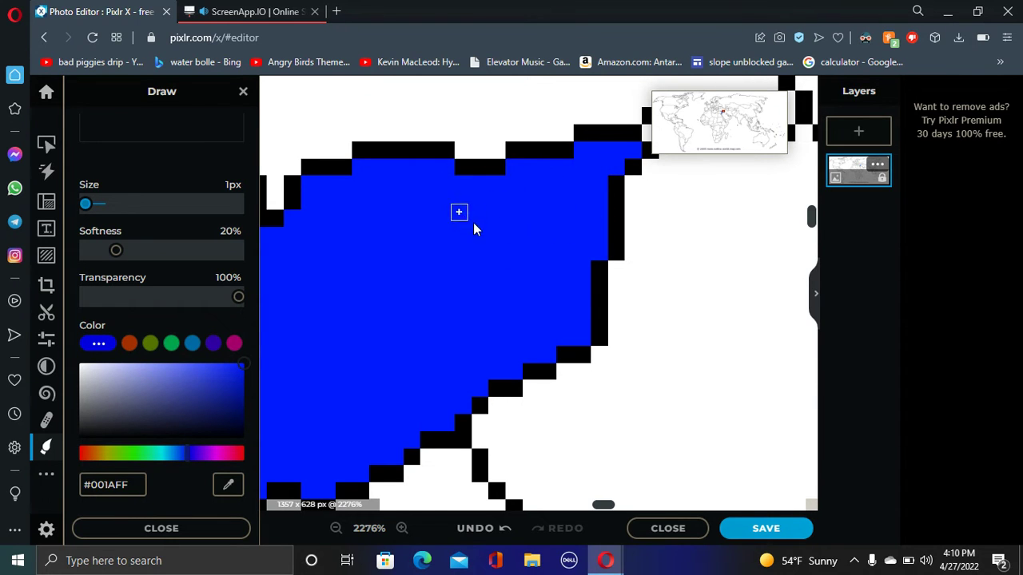
Set the brush colour to cyan #00FFF2 from the Draw panel's hue slider.
scroll(474, 223, "down", 10)
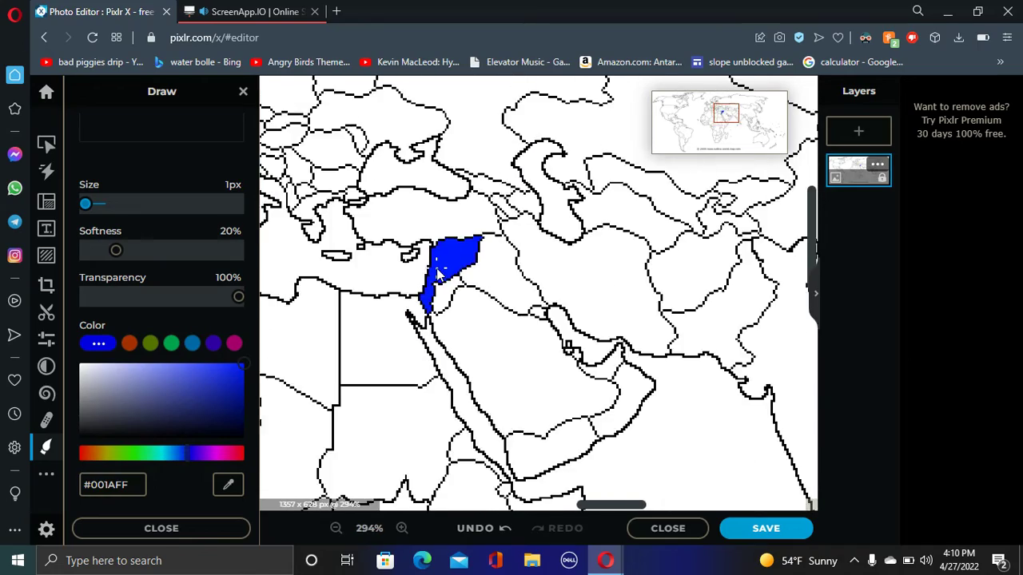
scroll(438, 273, "down", 10)
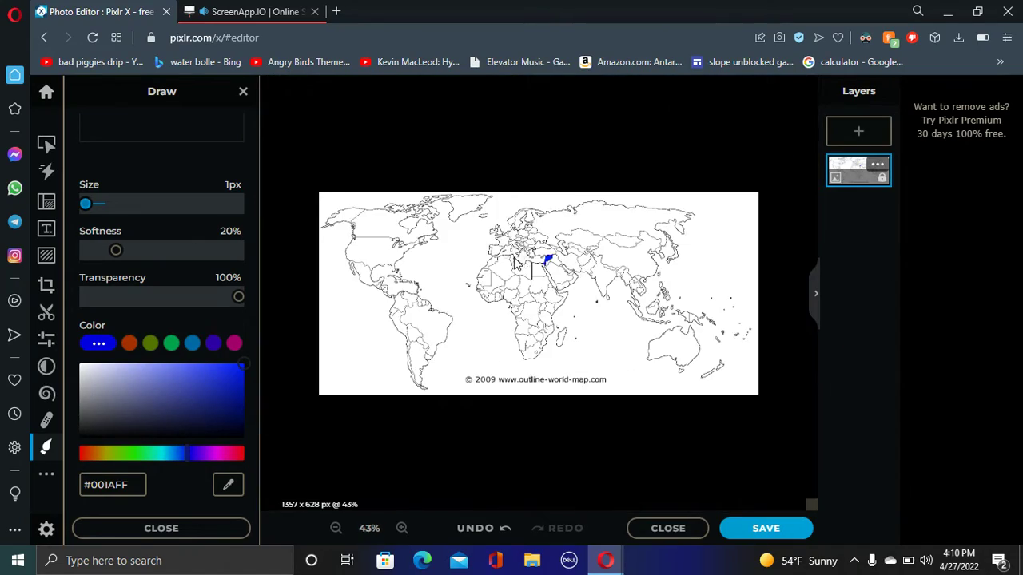
scroll(515, 262, "up", 10)
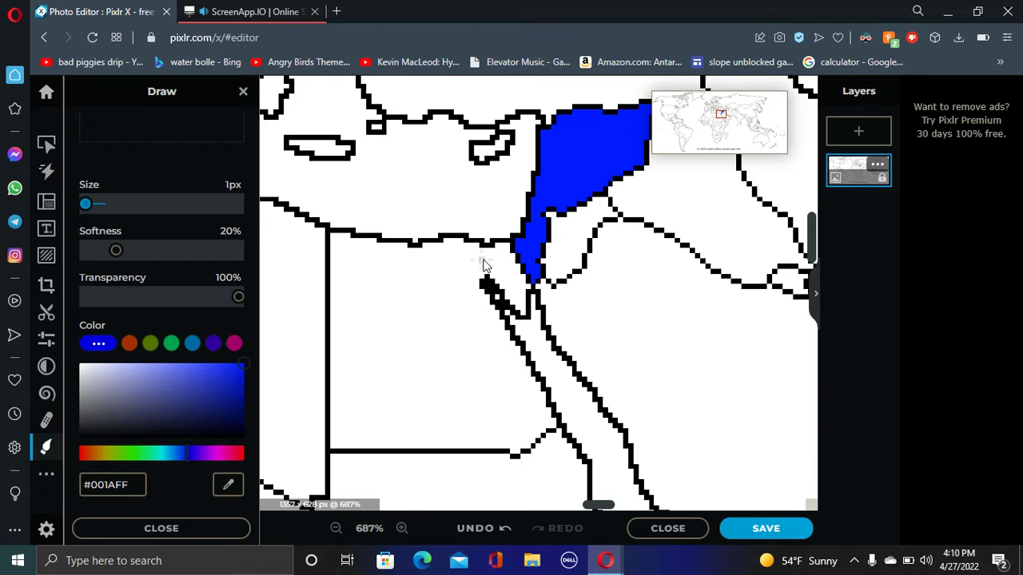
scroll(502, 249, "down", 4)
scroll(600, 224, "up", 5)
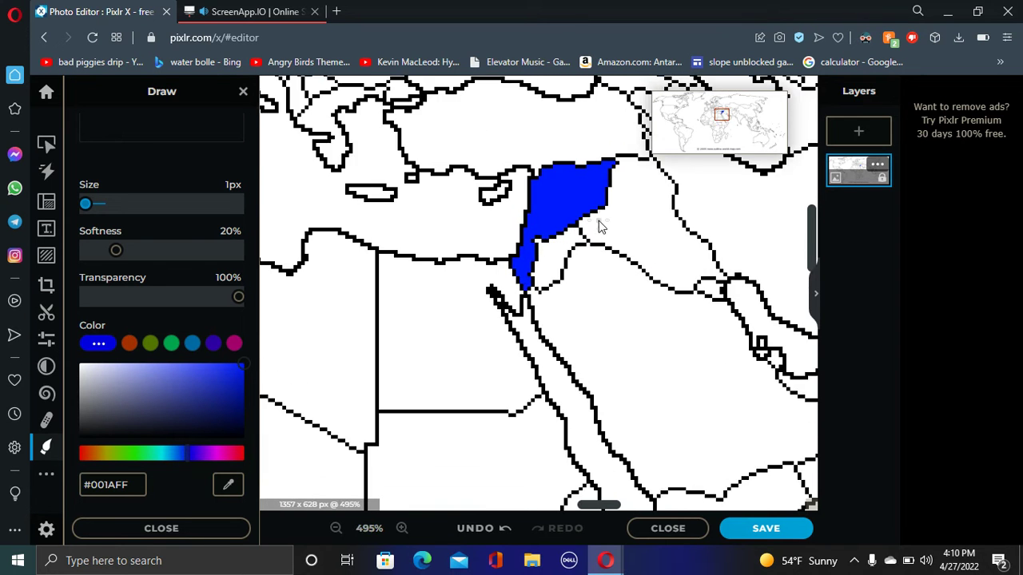
scroll(601, 227, "up", 2)
scroll(416, 359, "down", 1)
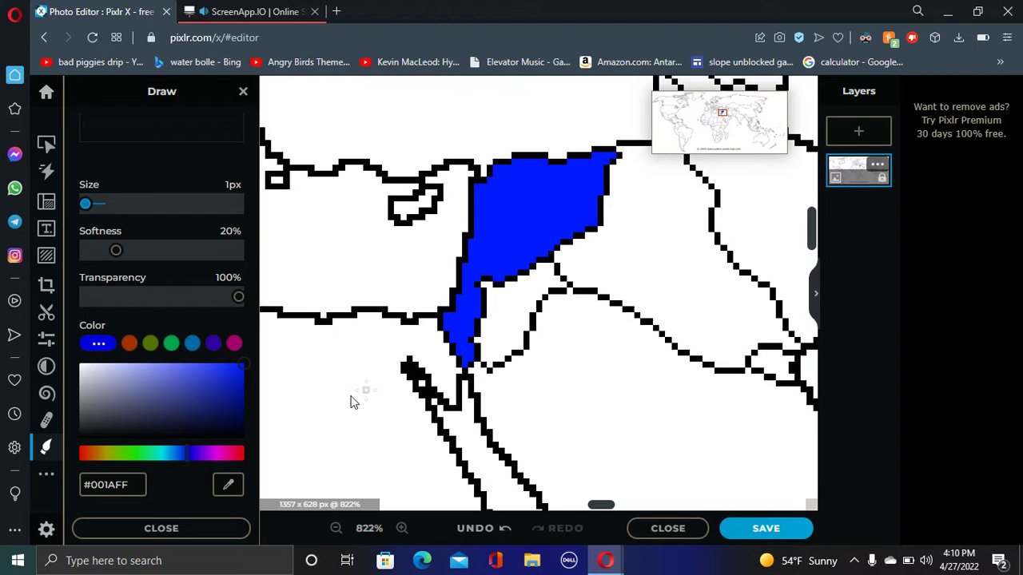
scroll(431, 344, "up", 3)
scroll(336, 384, "down", 4)
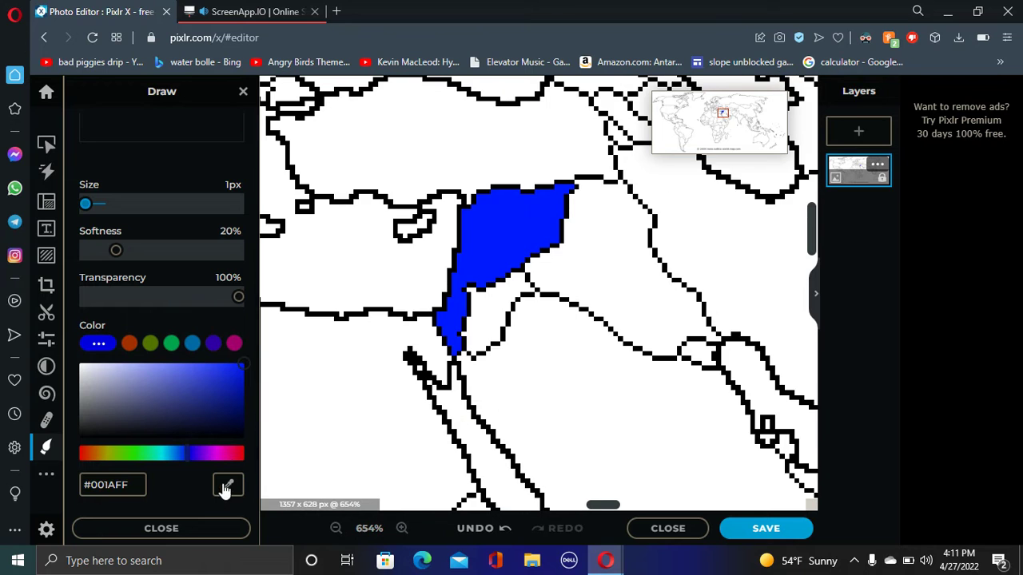
left_click(160, 457)
Paint the Sinai area and the coast further west in cyan #00FFF2.
scroll(362, 370, "up", 5)
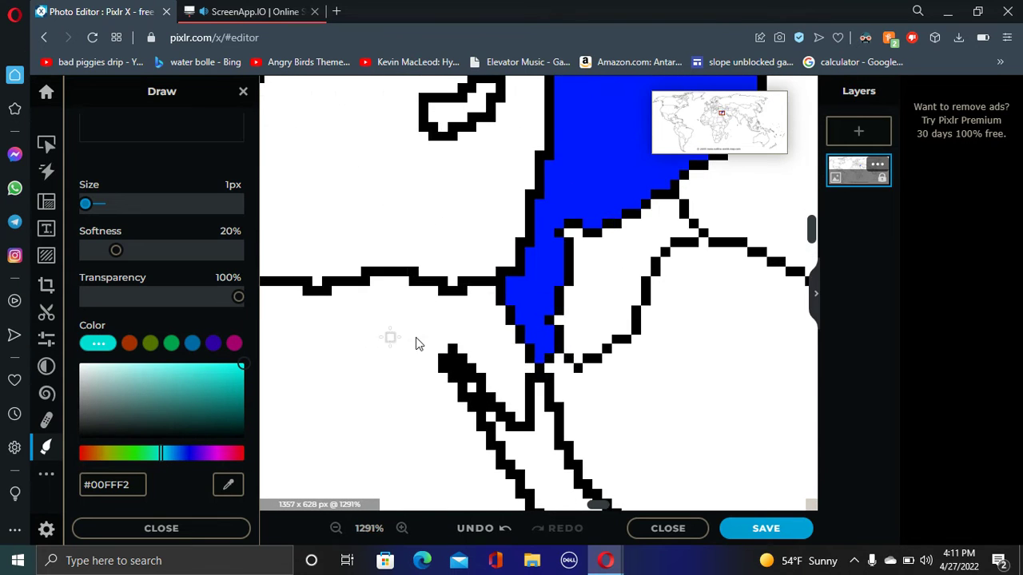
mouse_move(612, 408)
left_mouse_down()
mouse_move(551, 282)
mouse_move(507, 216)
mouse_move(482, 233)
mouse_move(527, 308)
mouse_move(519, 329)
mouse_move(522, 310)
mouse_move(556, 357)
mouse_move(570, 420)
mouse_move(568, 450)
mouse_move(554, 452)
mouse_move(578, 421)
mouse_move(563, 473)
mouse_move(582, 499)
mouse_move(575, 426)
mouse_move(575, 453)
mouse_move(595, 448)
mouse_move(543, 479)
mouse_move(534, 473)
mouse_move(530, 457)
mouse_move(545, 438)
mouse_move(519, 407)
mouse_move(542, 374)
mouse_move(514, 380)
mouse_move(504, 394)
mouse_move(521, 358)
mouse_move(514, 398)
mouse_move(500, 403)
mouse_move(501, 375)
mouse_move(484, 370)
mouse_move(487, 377)
mouse_move(539, 324)
mouse_move(453, 354)
mouse_move(495, 313)
mouse_move(461, 336)
mouse_move(493, 260)
mouse_move(456, 319)
left_mouse_up()
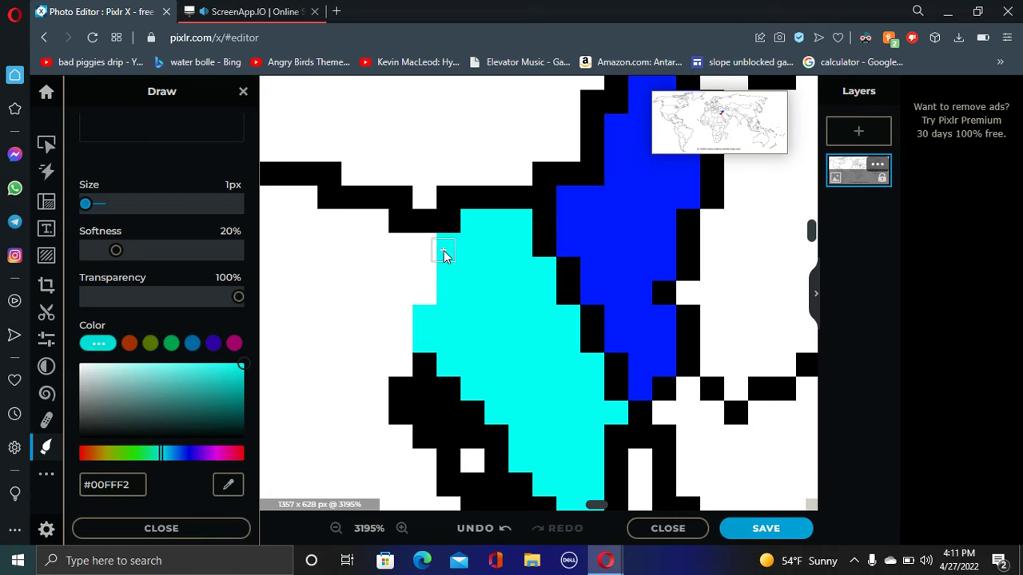
mouse_move(429, 269)
left_mouse_down()
mouse_move(418, 238)
mouse_move(328, 222)
mouse_move(309, 201)
mouse_move(288, 200)
mouse_move(291, 224)
mouse_move(393, 257)
mouse_move(274, 217)
mouse_move(457, 323)
mouse_move(363, 261)
left_mouse_up()
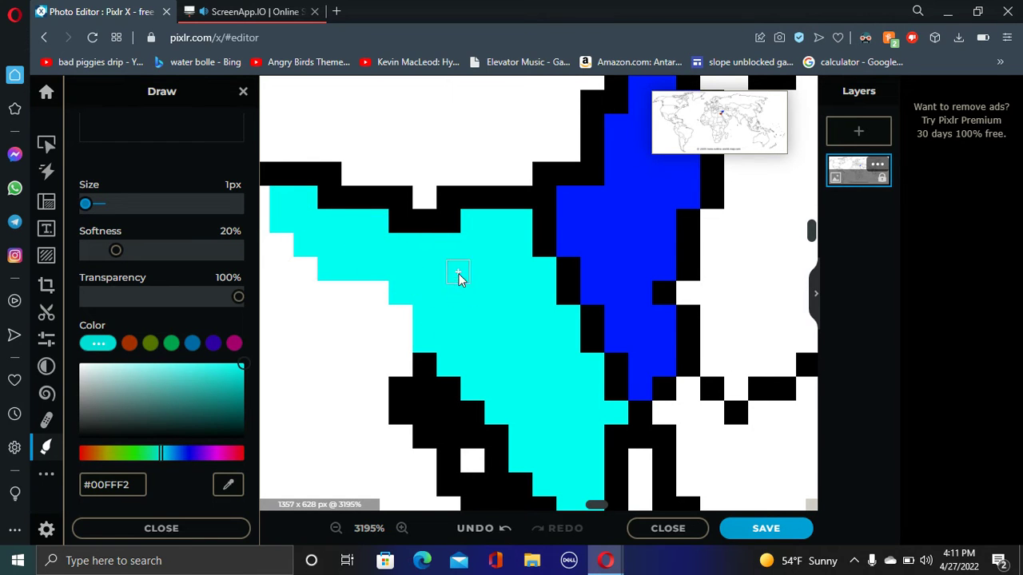
scroll(457, 276, "down", 4)
scroll(315, 298, "up", 5)
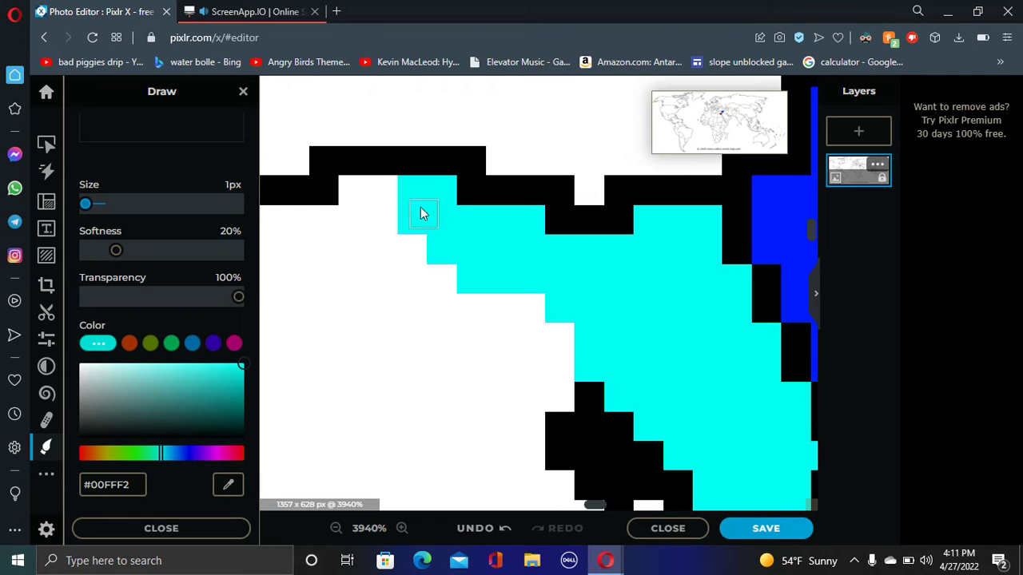
mouse_move(422, 214)
left_mouse_down()
mouse_move(358, 212)
mouse_move(383, 198)
mouse_move(375, 292)
mouse_move(272, 256)
mouse_move(349, 228)
mouse_move(328, 276)
left_mouse_up()
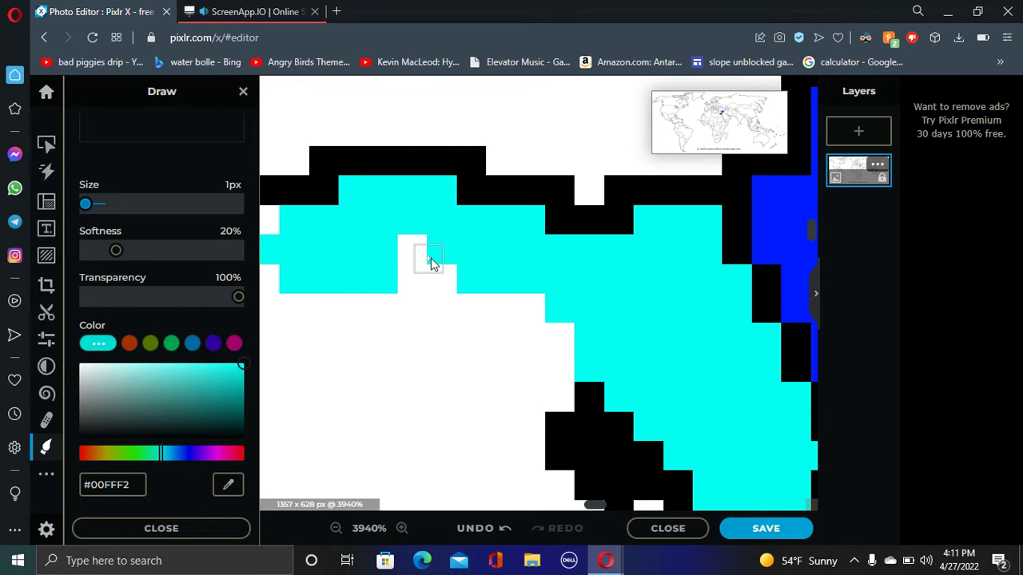
scroll(430, 262, "down", 3)
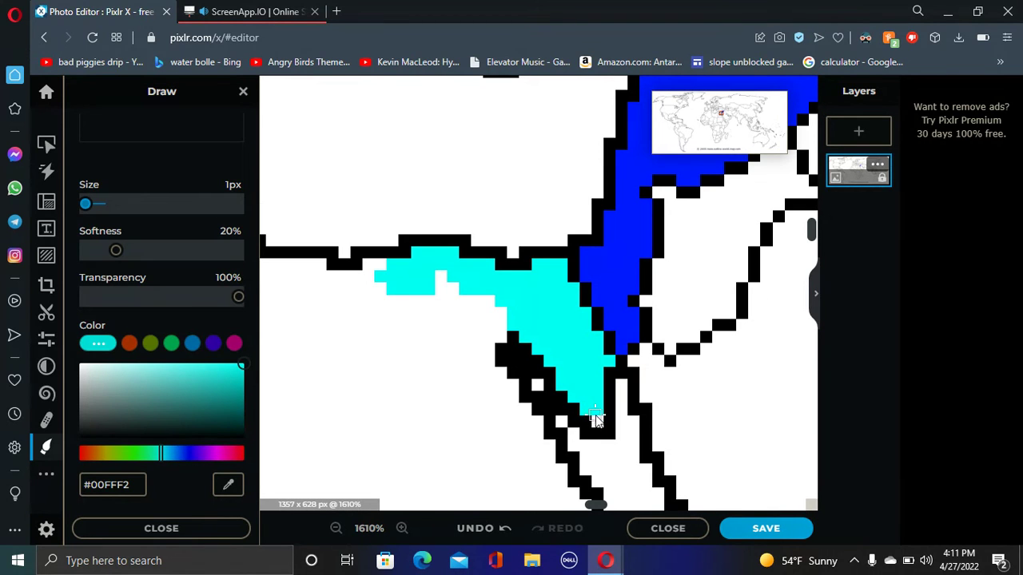
left_click(236, 11)
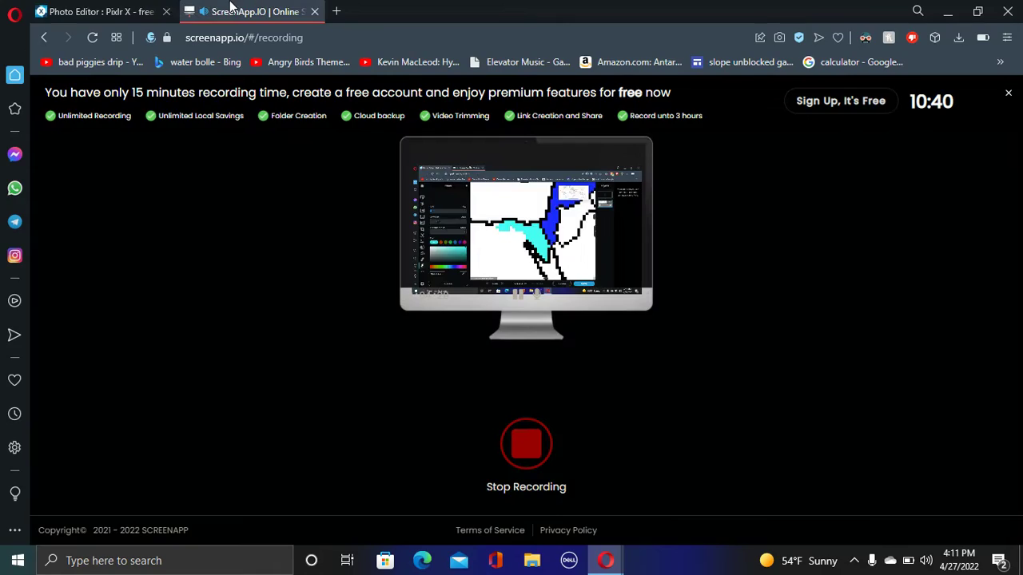
left_click(141, 12)
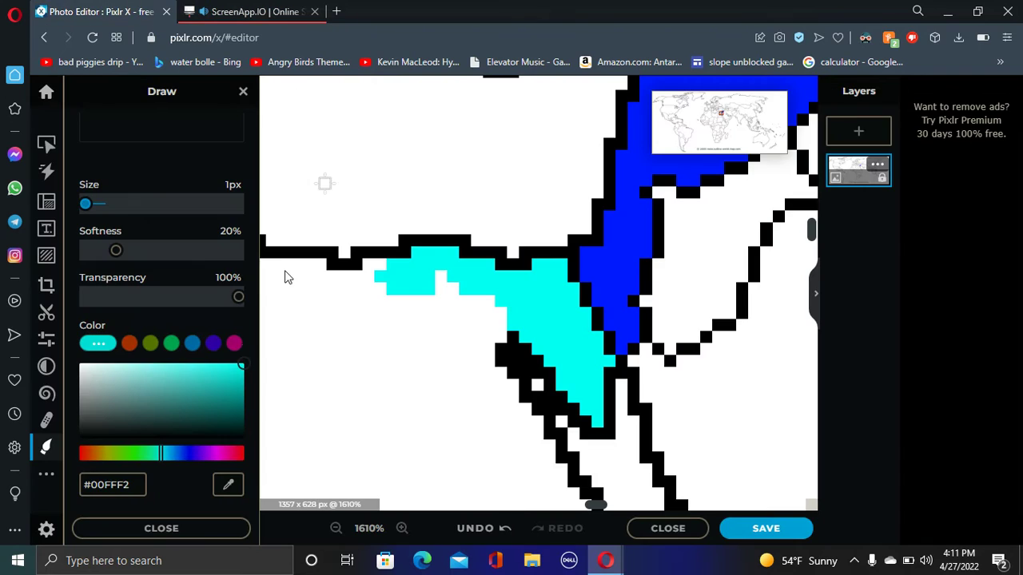
Repaint every cyan Sinai pixel dark blue #001AFF, then set the brush colour to black #000000.
left_click(229, 491)
left_click(598, 262)
mouse_move(571, 283)
left_mouse_down()
mouse_move(596, 287)
mouse_move(597, 310)
mouse_move(578, 298)
mouse_move(611, 352)
mouse_move(594, 358)
mouse_move(594, 414)
left_mouse_up()
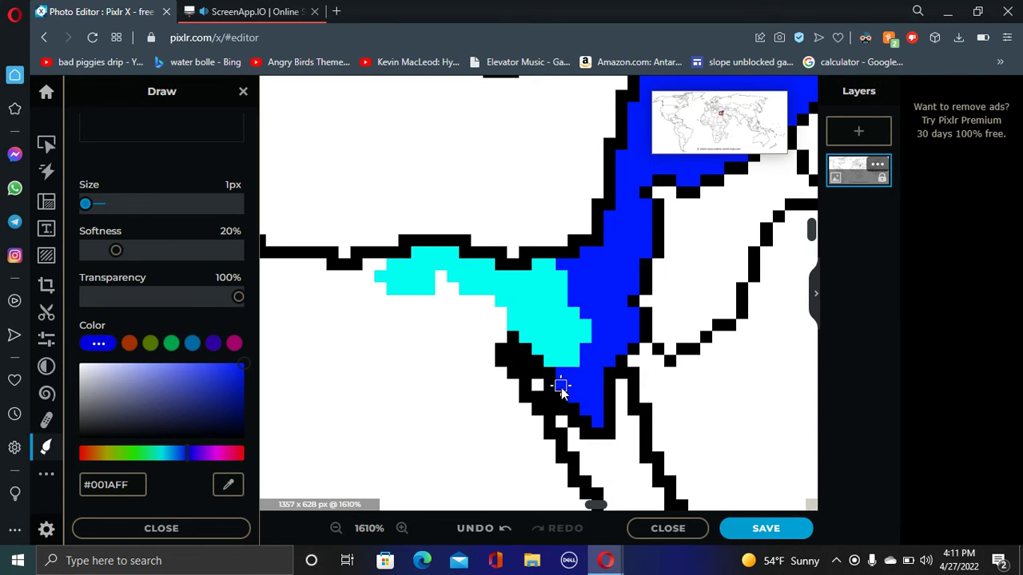
left_click_drag(561, 388, 601, 314)
left_click_drag(551, 360, 573, 326)
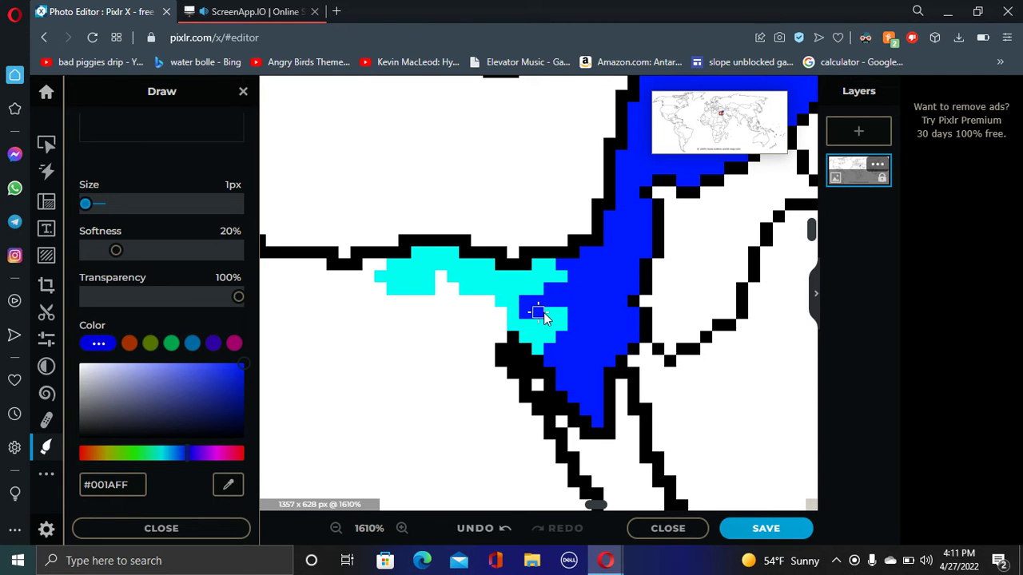
mouse_move(543, 312)
left_mouse_down()
mouse_move(572, 315)
mouse_move(545, 340)
left_mouse_up()
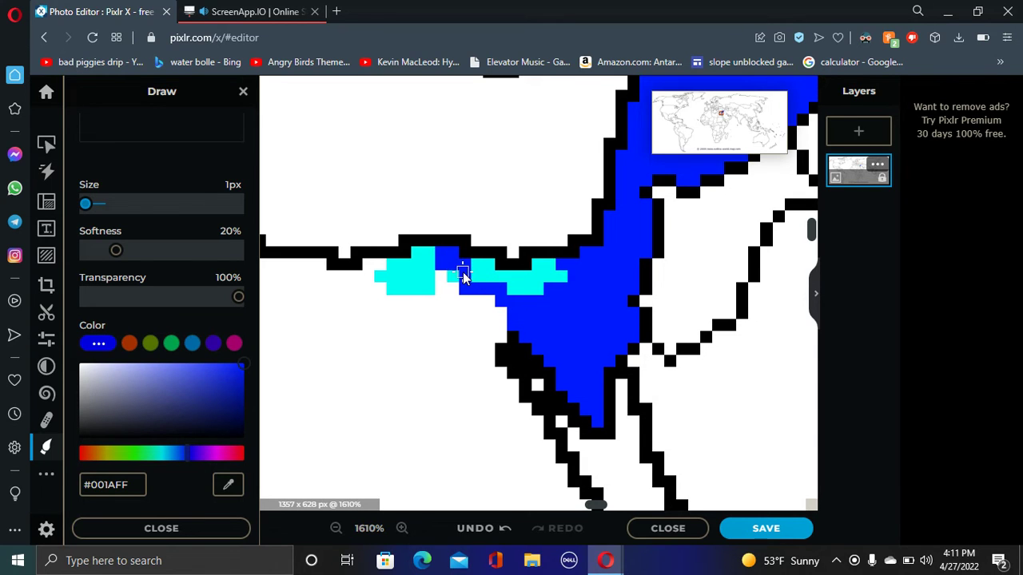
mouse_move(449, 257)
left_mouse_down()
mouse_move(425, 260)
mouse_move(425, 293)
mouse_move(406, 277)
left_mouse_up()
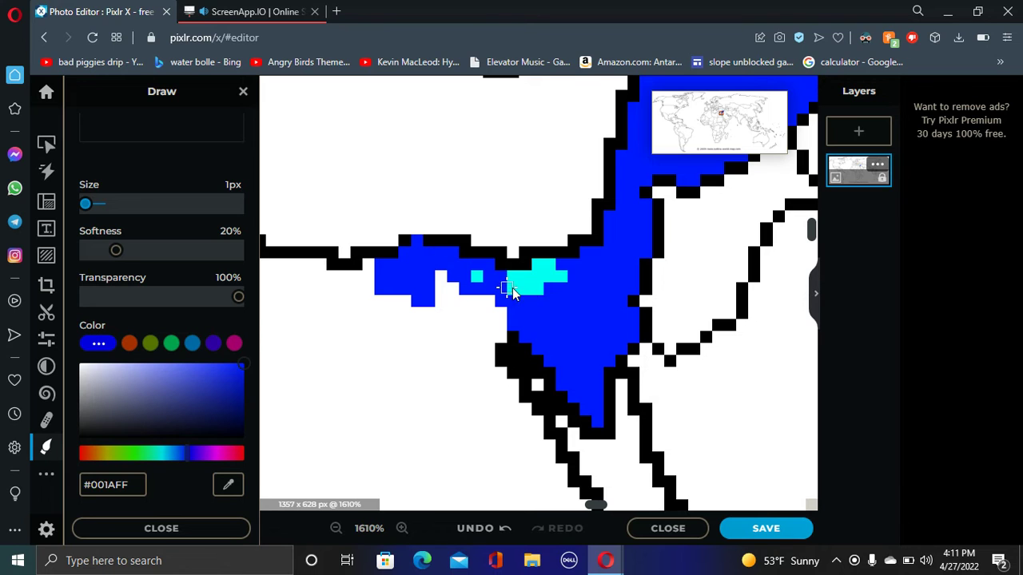
left_click_drag(512, 292, 548, 279)
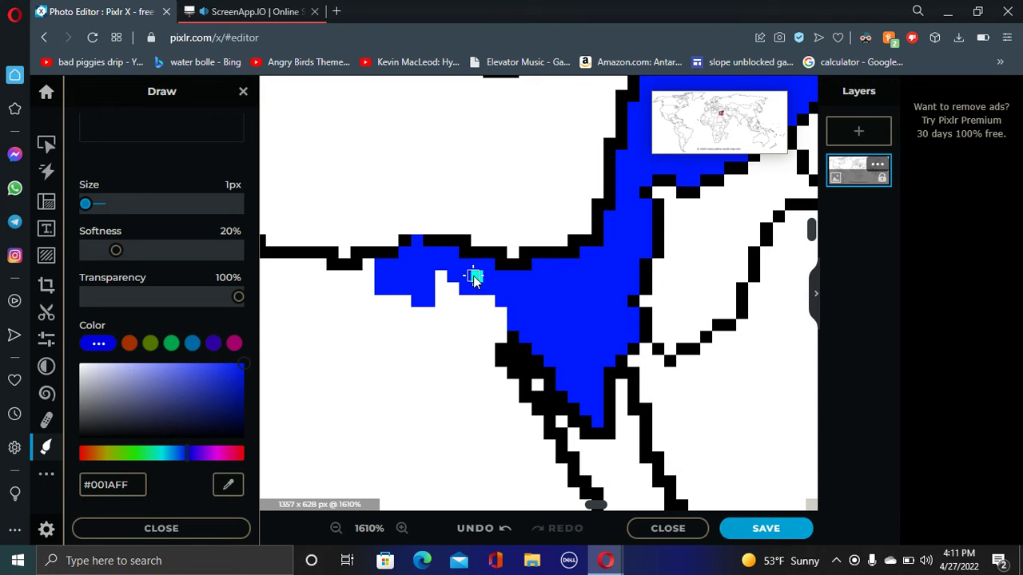
left_click_drag(87, 432, 44, 458)
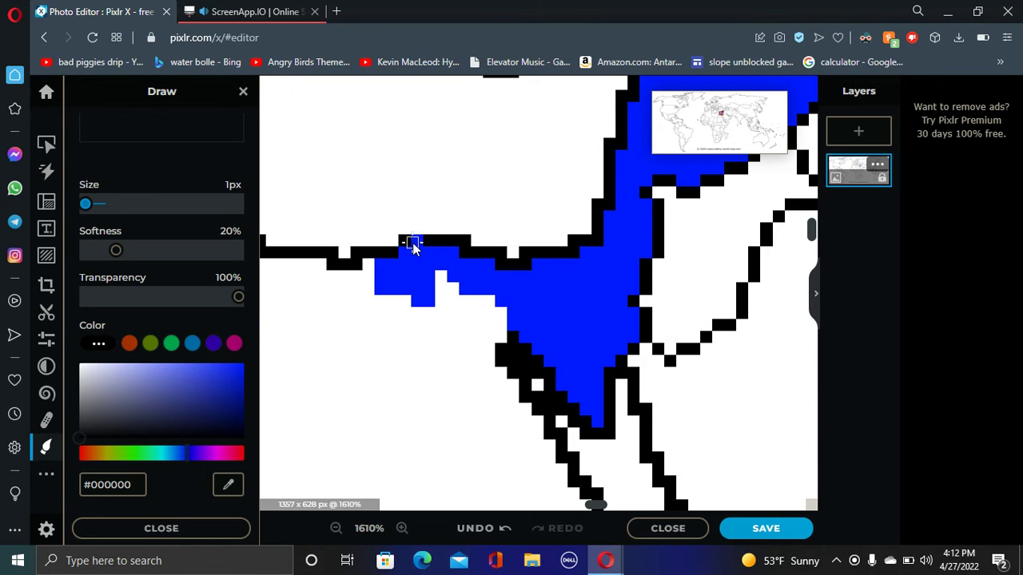
Sample the region's blue and extend it down the gulf's western shore.
scroll(408, 266, "down", 5)
scroll(599, 347, "up", 5)
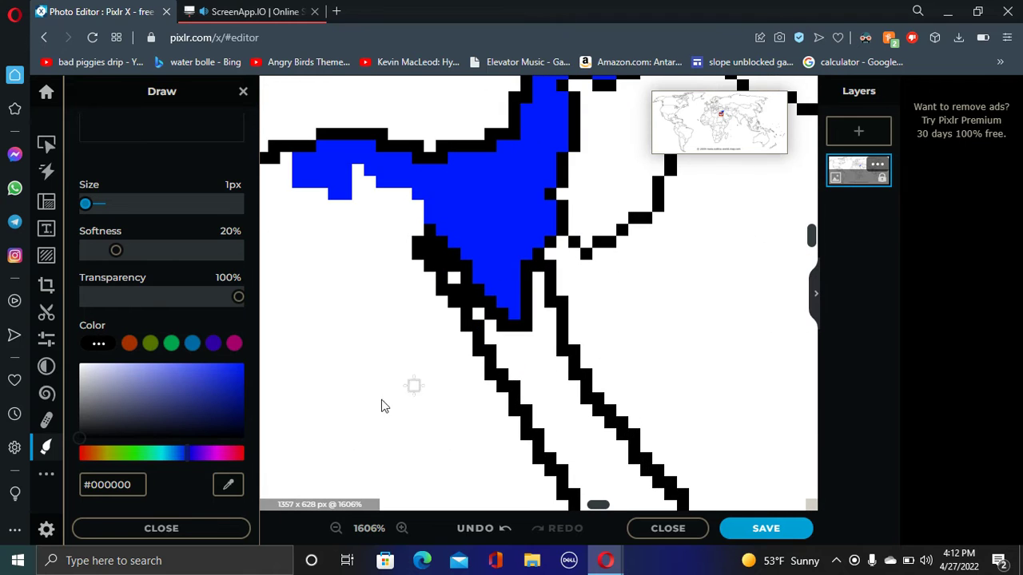
left_click(229, 487)
left_click(459, 185)
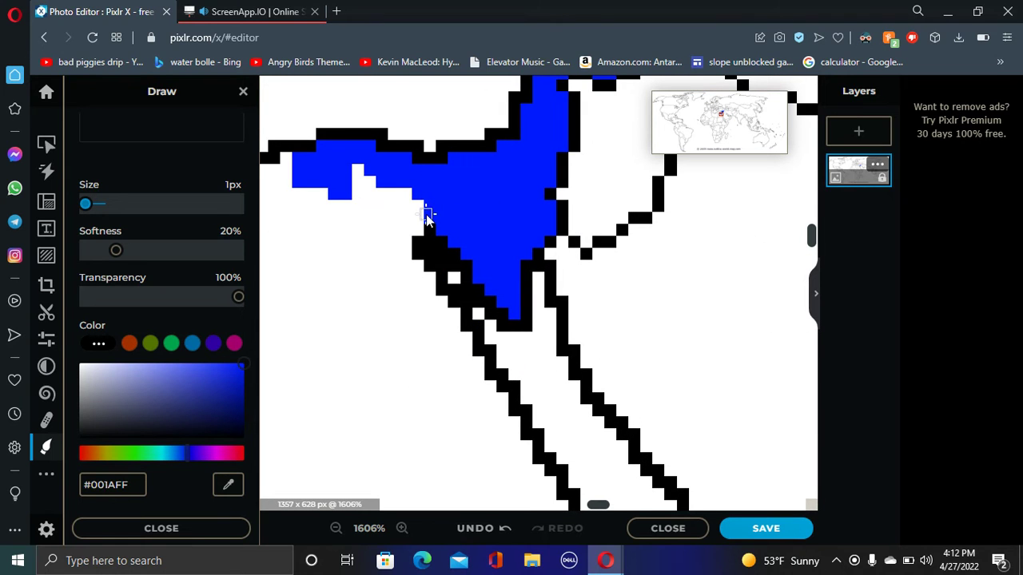
mouse_move(427, 215)
left_mouse_down()
mouse_move(403, 242)
mouse_move(409, 280)
mouse_move(430, 303)
mouse_move(477, 443)
mouse_move(500, 484)
mouse_move(548, 486)
mouse_move(494, 467)
mouse_move(516, 469)
mouse_move(517, 456)
mouse_move(413, 265)
mouse_move(437, 280)
mouse_move(490, 433)
mouse_move(507, 459)
mouse_move(522, 456)
mouse_move(493, 395)
mouse_move(503, 396)
mouse_move(468, 367)
left_mouse_up()
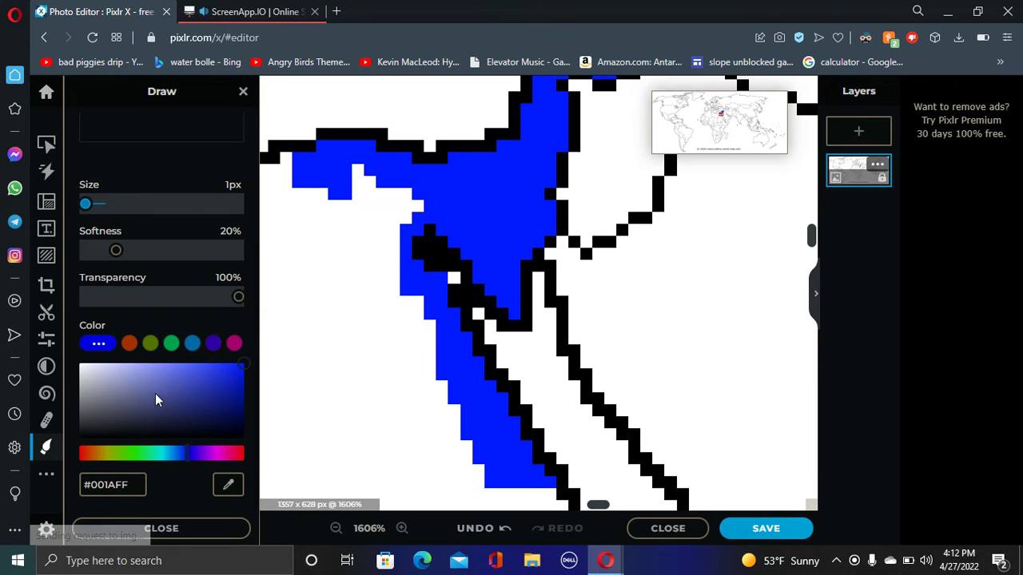
Extend the blue westward along Egypt's Mediterranean coast.
left_click_drag(155, 400, 79, 438)
scroll(439, 272, "down", 5)
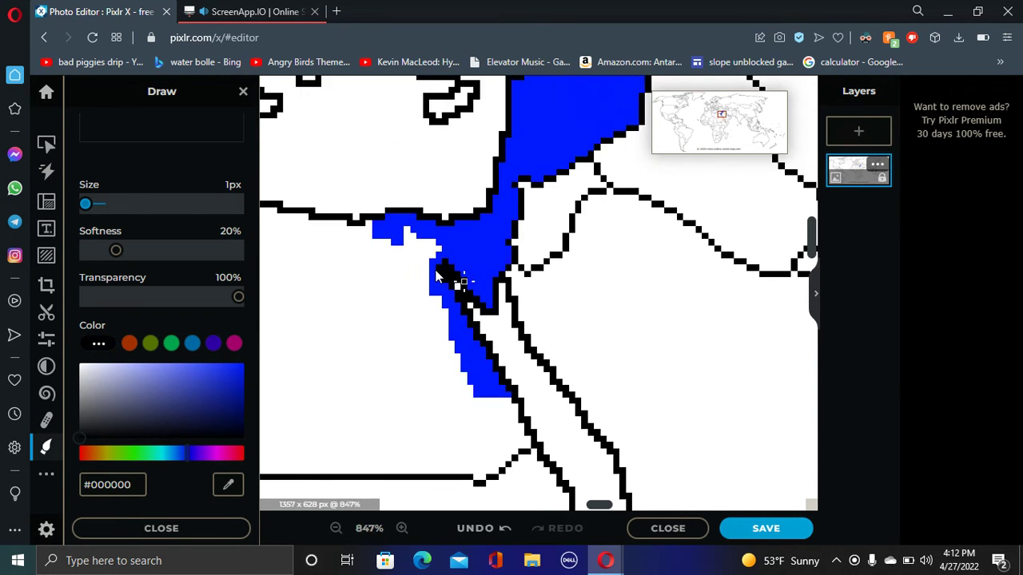
scroll(244, 228, "up", 3)
scroll(335, 231, "up", 4)
scroll(335, 231, "up", 1)
scroll(142, 351, "down", 3)
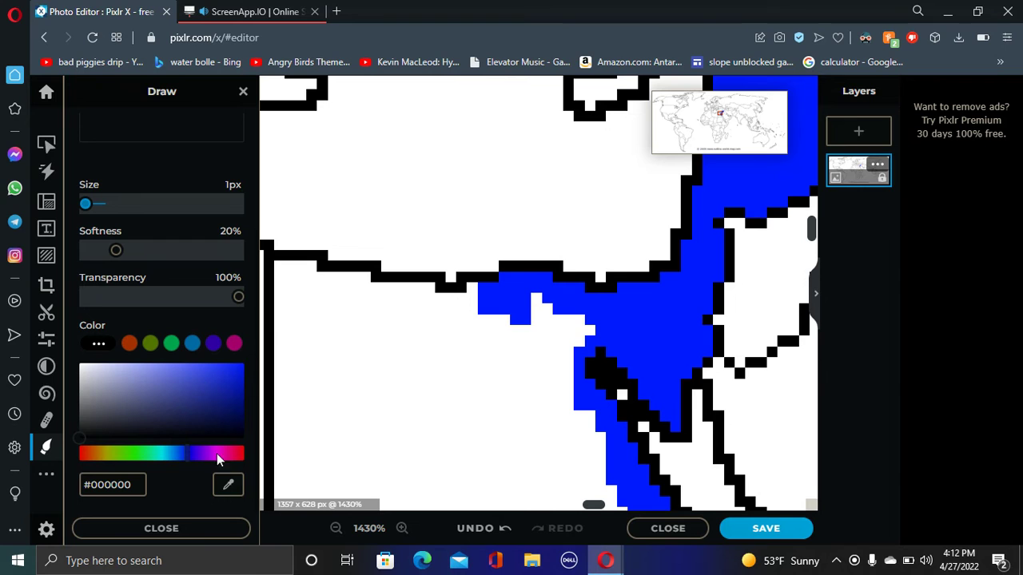
left_click(492, 291, "alt")
mouse_move(483, 295)
left_mouse_down()
mouse_move(392, 297)
mouse_move(403, 296)
left_mouse_up()
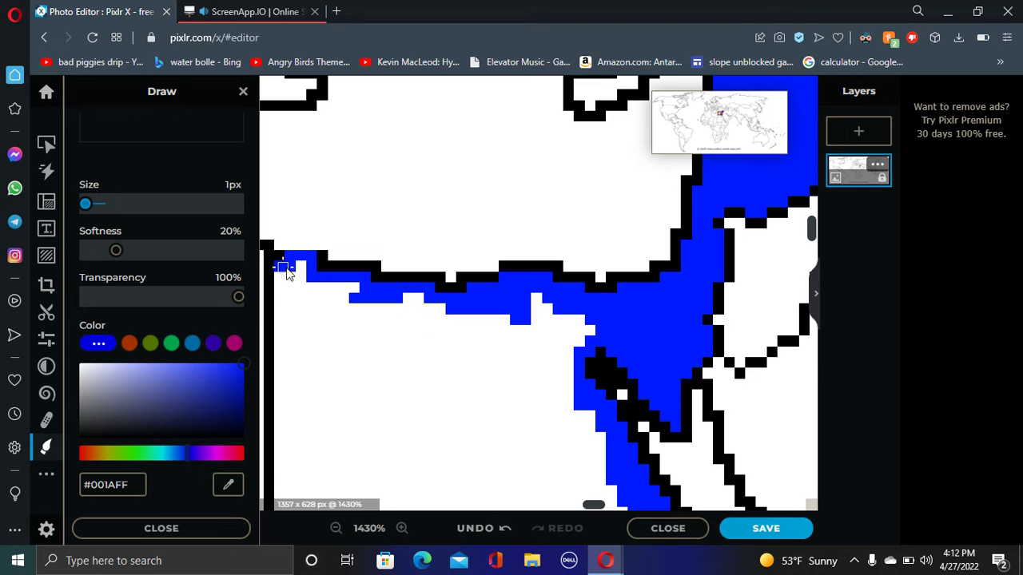
Redraw the coastline border in black.
left_click(267, 335, "alt")
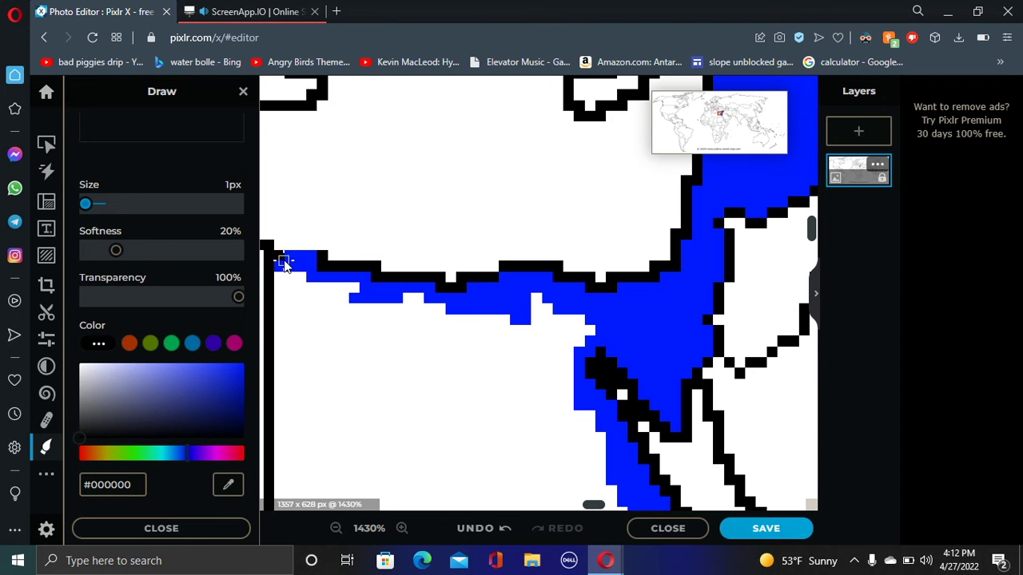
left_click_drag(290, 265, 326, 260)
scroll(335, 272, "down", 5)
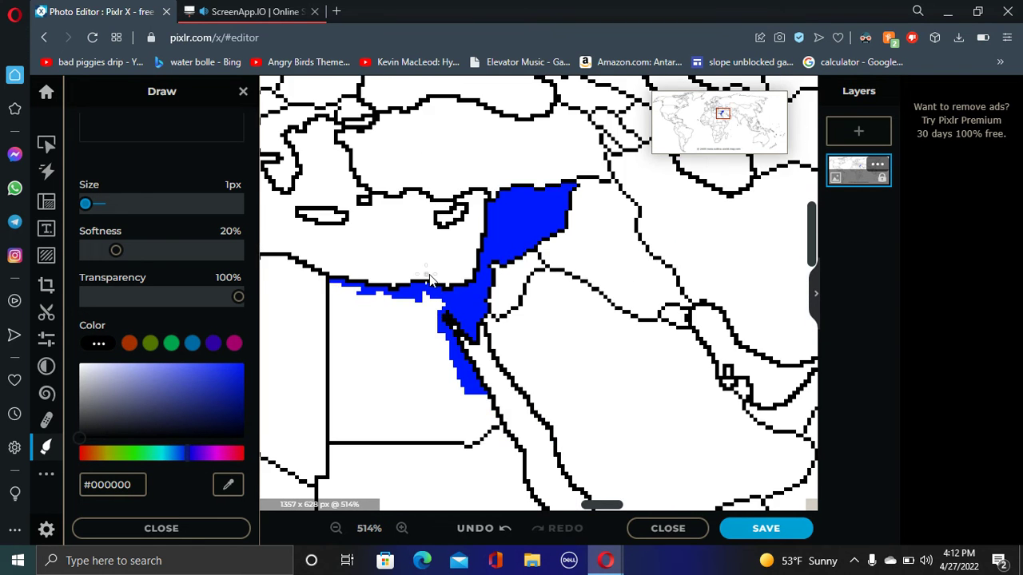
scroll(474, 400, "up", 2)
scroll(408, 204, "up", 4)
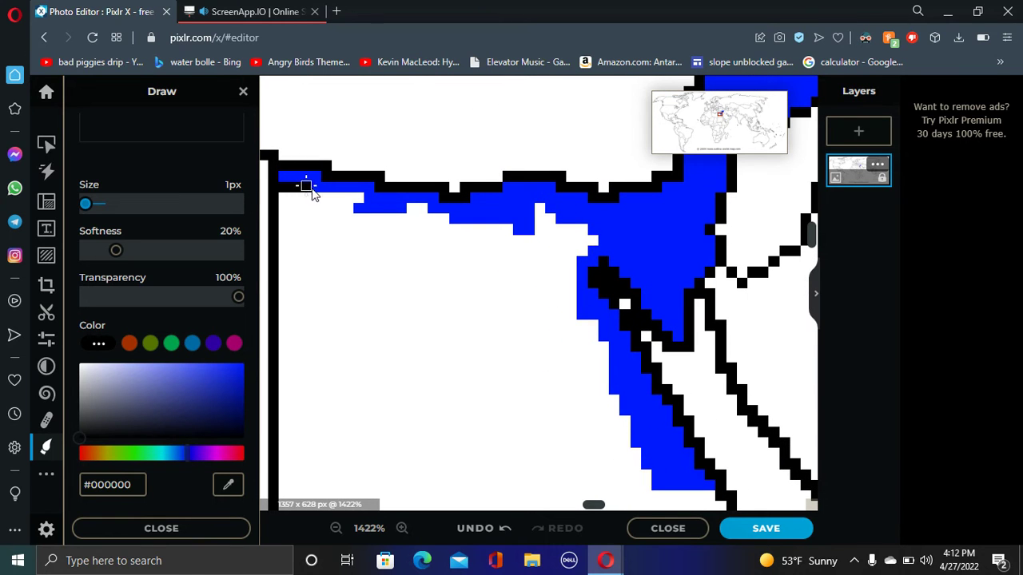
Draw a black border along the blue strip's inner edge, down the gulf shore to Sinai's southern tip.
mouse_move(320, 198)
left_mouse_down()
mouse_move(360, 194)
mouse_move(341, 201)
mouse_move(403, 223)
left_mouse_up()
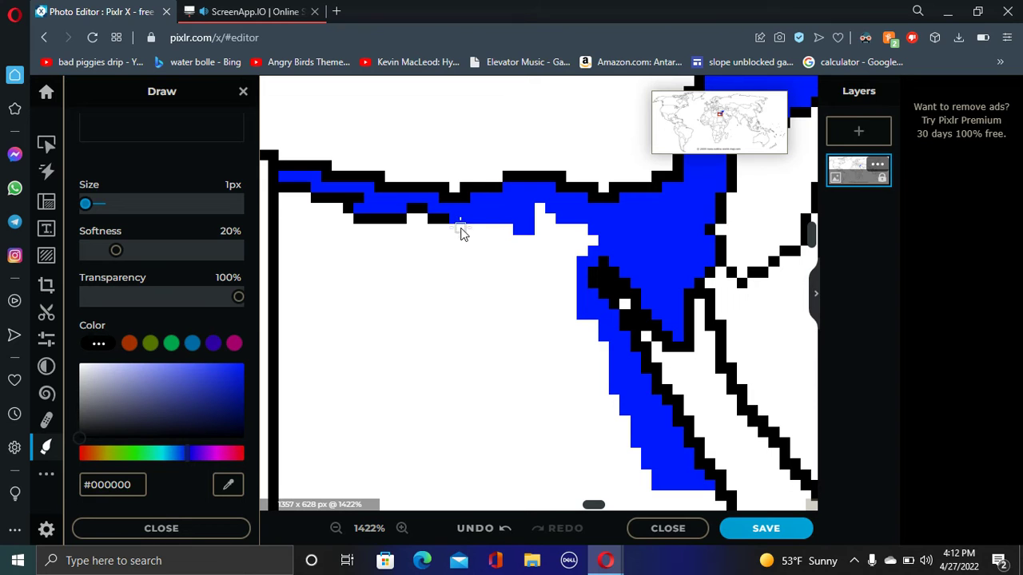
mouse_move(452, 229)
left_mouse_down()
mouse_move(506, 231)
mouse_move(533, 244)
left_mouse_up()
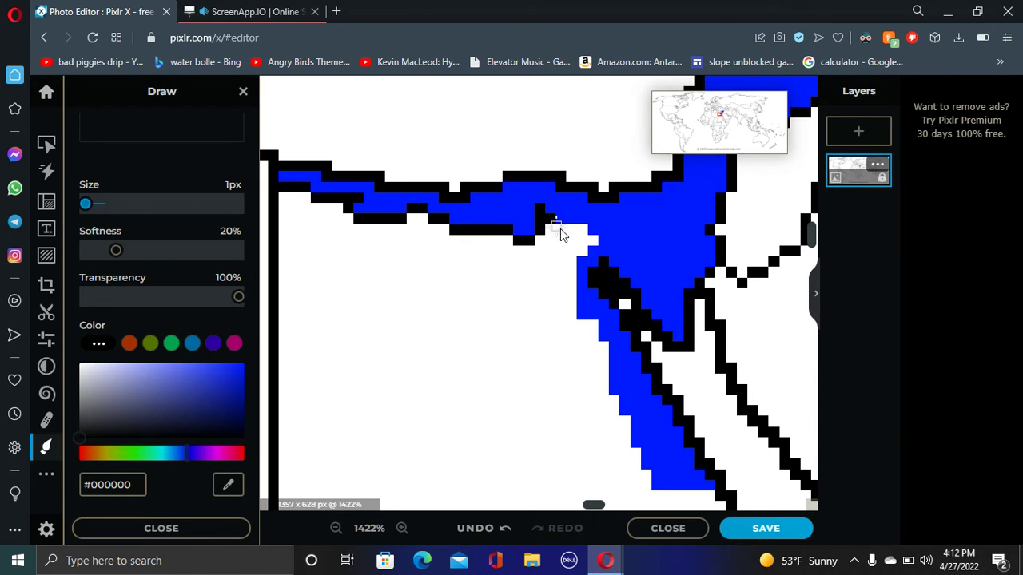
left_click_drag(560, 231, 576, 233)
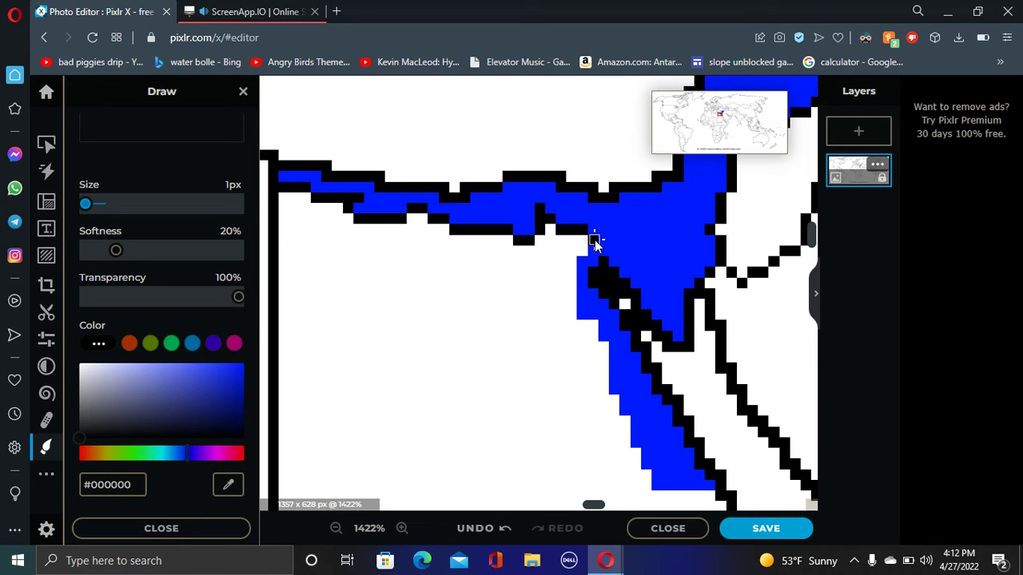
left_click_drag(572, 254, 576, 323)
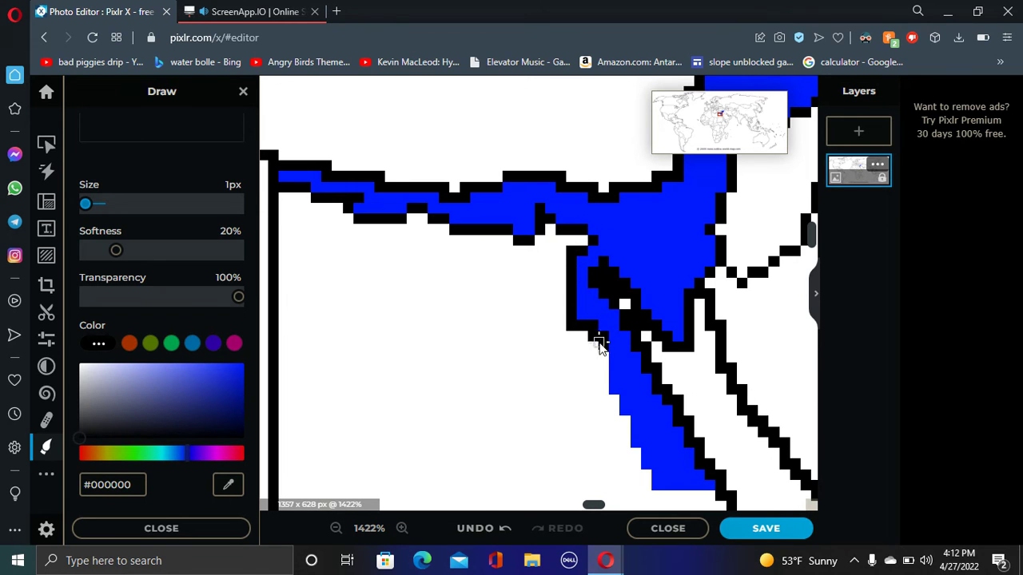
left_click_drag(605, 360, 618, 422)
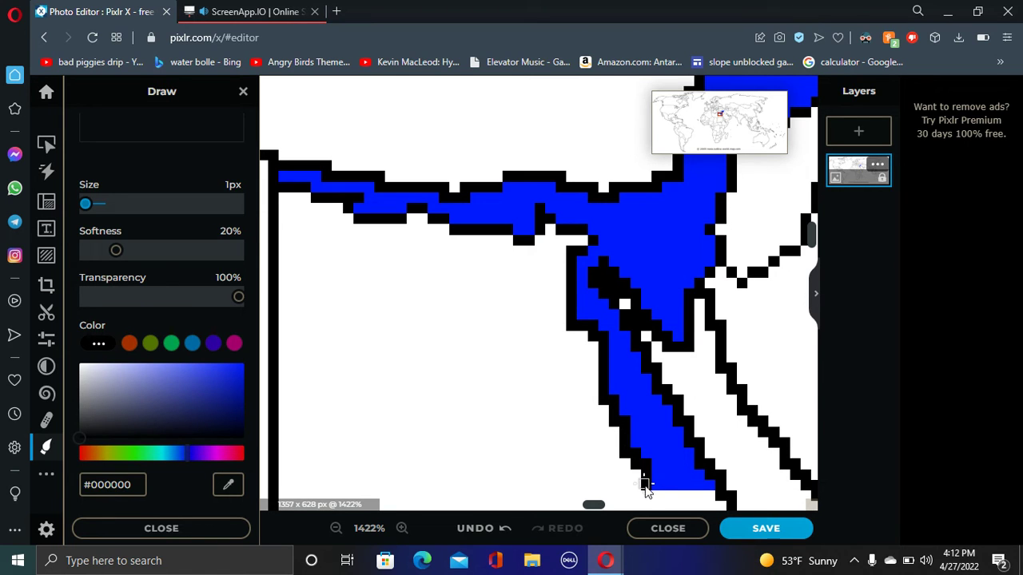
left_click_drag(664, 497, 707, 498)
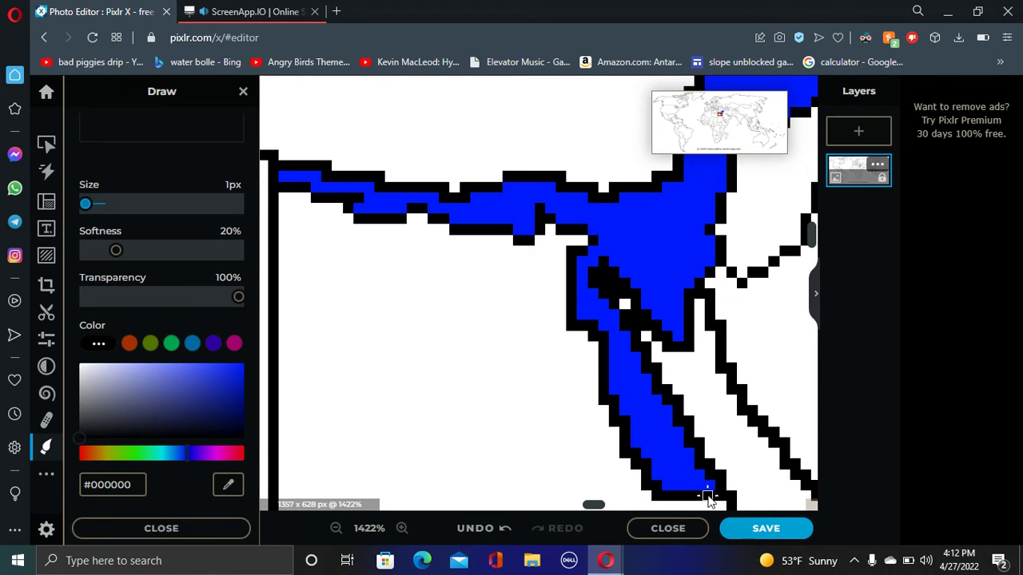
scroll(716, 492, "down", 15)
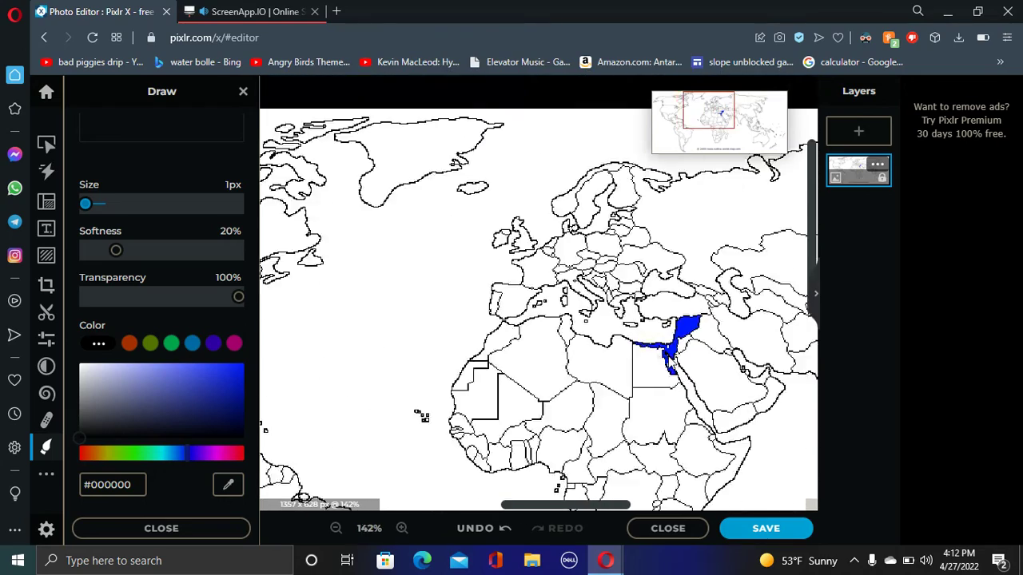
Paint a red #FF0000 patch along the blue region's eastern coastline, then return the brush to black.
scroll(716, 363, "up", 12)
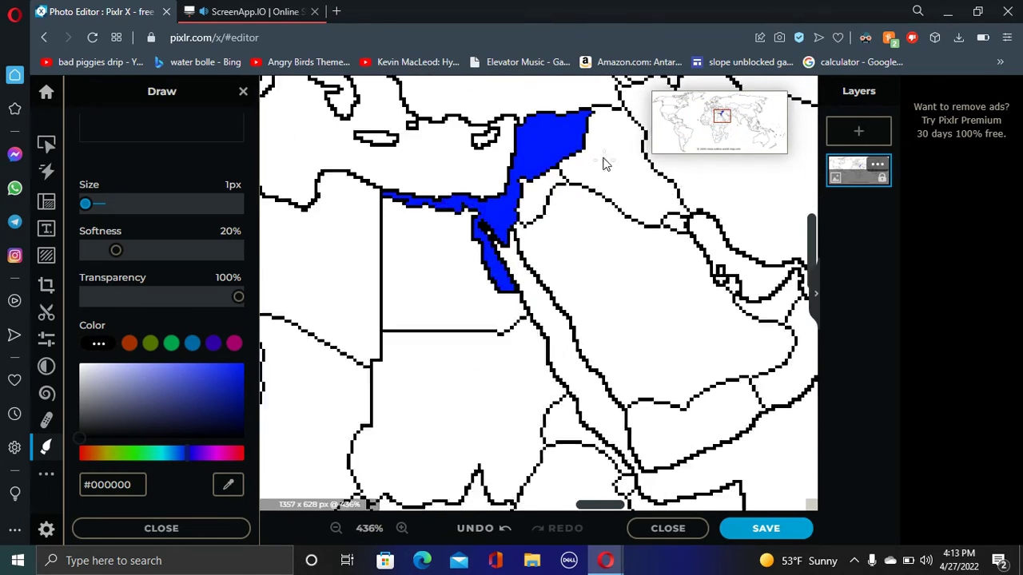
scroll(510, 185, "up", 4)
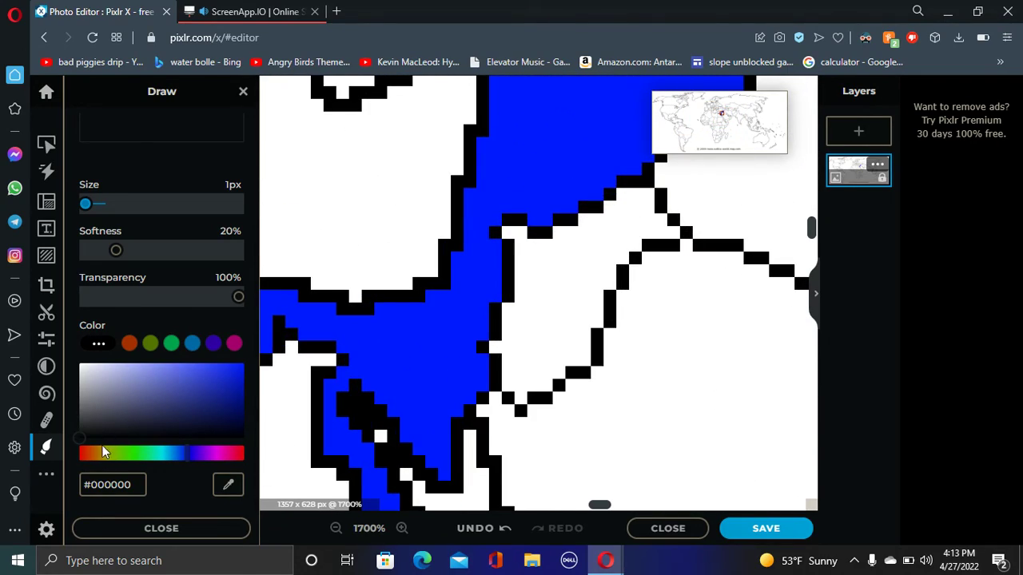
left_click(82, 454)
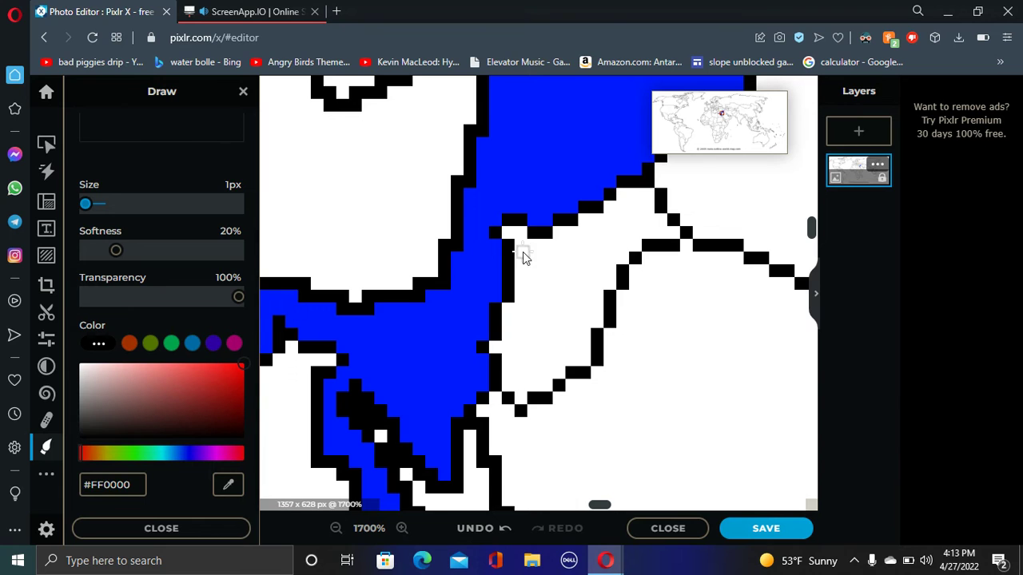
mouse_move(505, 232)
left_mouse_down()
mouse_move(522, 311)
mouse_move(493, 351)
mouse_move(540, 279)
mouse_move(529, 264)
mouse_move(524, 287)
mouse_move(535, 261)
mouse_move(578, 247)
mouse_move(595, 224)
mouse_move(516, 256)
left_mouse_up()
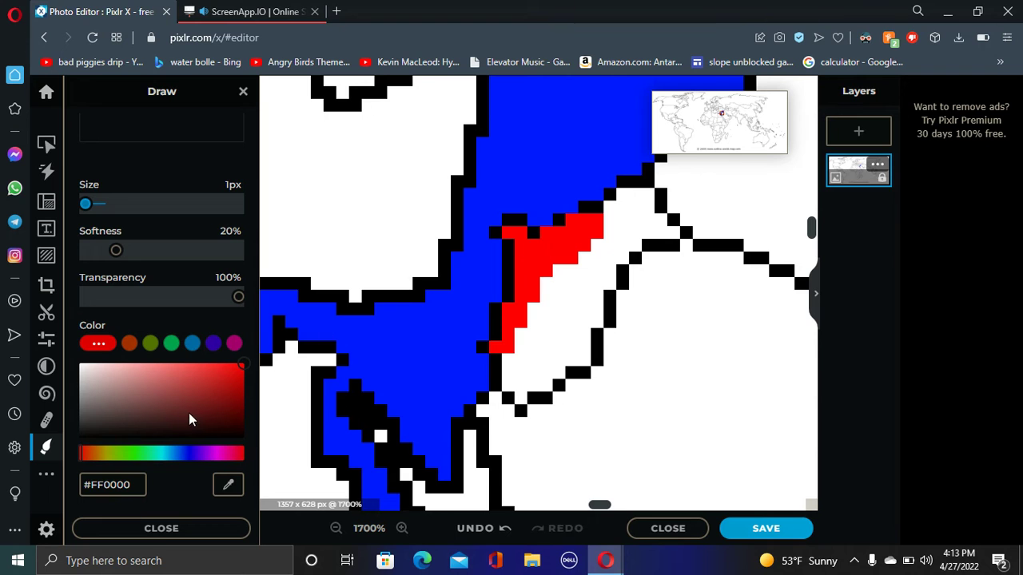
left_click_drag(190, 418, 20, 449)
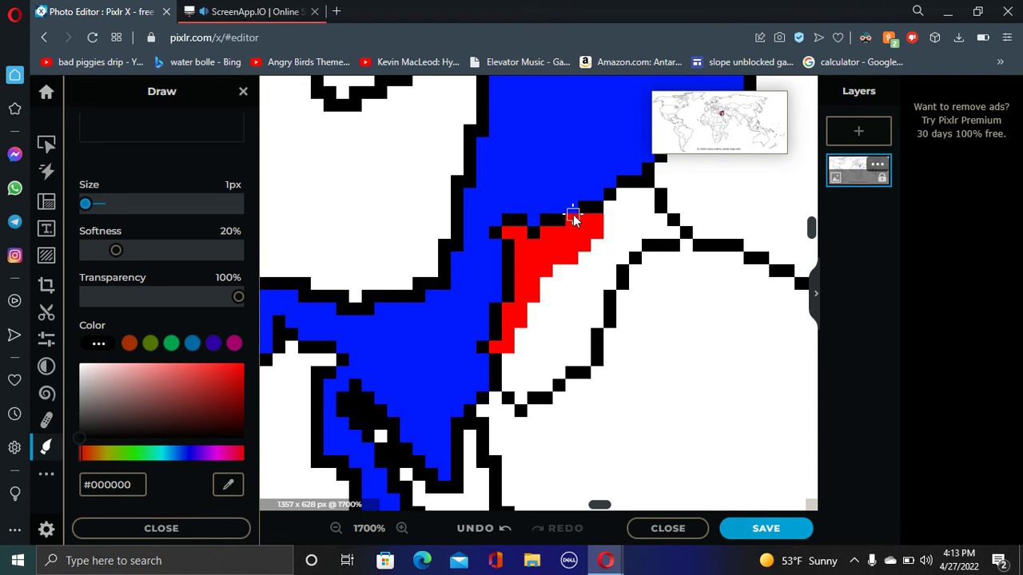
scroll(530, 244, "down", 4)
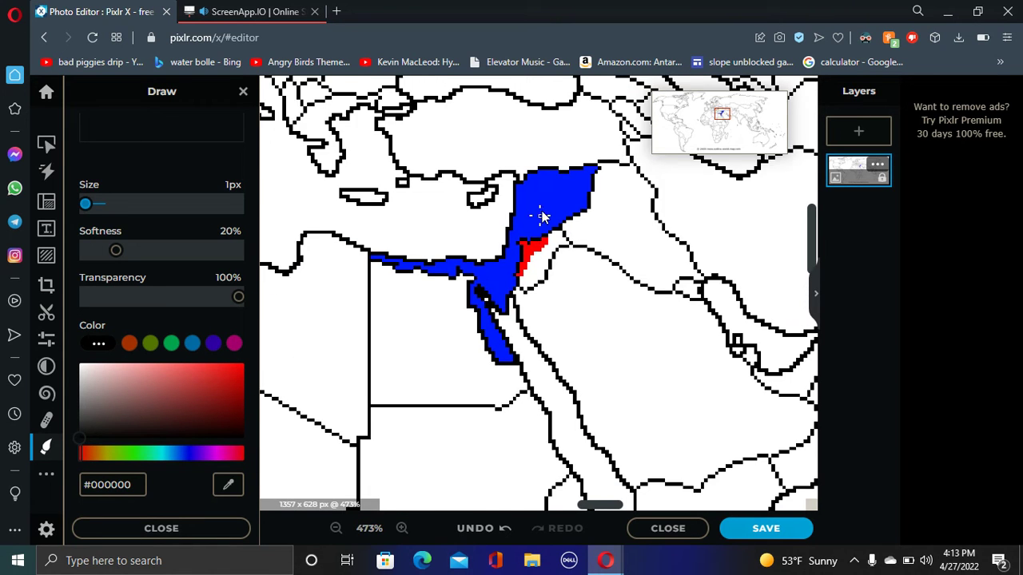
Paint #FF5555 light red over the northern blue pixels, then eyedrop #001AFF and repaint the red strip blue.
scroll(541, 231, "up", 4)
scroll(468, 346, "up", 1)
scroll(496, 315, "down", 2)
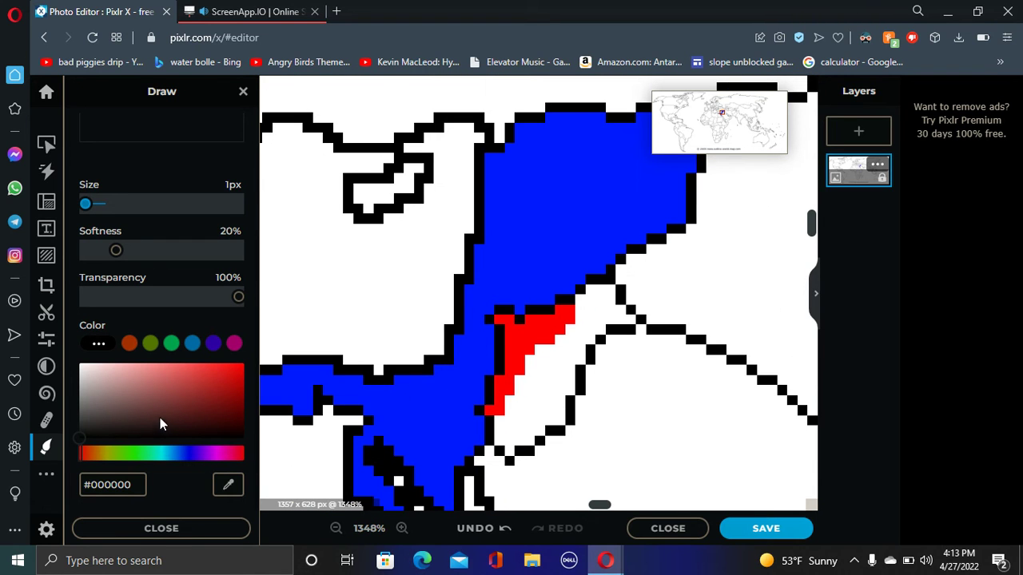
left_click(190, 363)
scroll(503, 319, "up", 3)
mouse_move(571, 308)
left_mouse_down()
mouse_move(524, 320)
mouse_move(576, 275)
mouse_move(603, 277)
mouse_move(594, 229)
mouse_move(552, 262)
mouse_move(579, 241)
mouse_move(583, 224)
mouse_move(487, 293)
mouse_move(522, 263)
mouse_move(530, 298)
mouse_move(479, 299)
mouse_move(509, 308)
mouse_move(568, 279)
mouse_move(592, 284)
mouse_move(626, 270)
mouse_move(615, 291)
mouse_move(622, 251)
mouse_move(594, 269)
mouse_move(534, 265)
mouse_move(473, 300)
mouse_move(500, 290)
mouse_move(471, 286)
mouse_move(453, 219)
mouse_move(463, 294)
mouse_move(454, 311)
mouse_move(434, 286)
mouse_move(458, 322)
left_mouse_up()
scroll(468, 297, "down", 4)
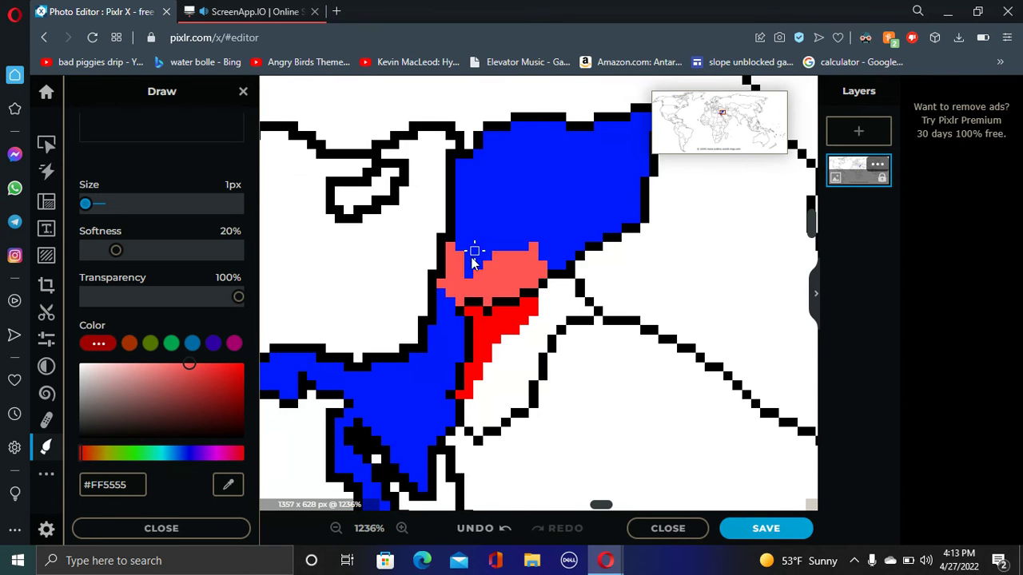
scroll(415, 367, "up", 3)
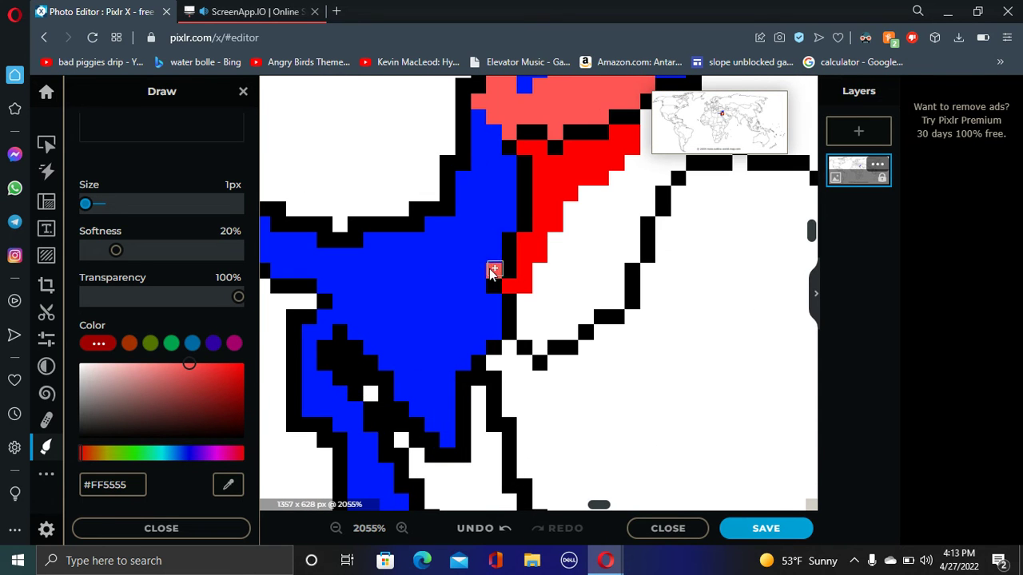
mouse_move(493, 272)
left_mouse_down()
mouse_move(480, 294)
mouse_move(498, 299)
mouse_move(484, 316)
mouse_move(456, 299)
mouse_move(462, 274)
mouse_move(447, 324)
mouse_move(458, 268)
mouse_move(430, 317)
mouse_move(433, 348)
mouse_move(453, 329)
mouse_move(417, 326)
mouse_move(448, 361)
mouse_move(416, 326)
mouse_move(449, 337)
mouse_move(426, 313)
mouse_move(462, 326)
mouse_move(454, 295)
mouse_move(473, 331)
mouse_move(504, 318)
mouse_move(487, 301)
mouse_move(469, 302)
mouse_move(477, 272)
mouse_move(466, 284)
mouse_move(485, 267)
mouse_move(455, 270)
mouse_move(490, 254)
mouse_move(463, 284)
mouse_move(513, 321)
mouse_move(527, 318)
mouse_move(524, 278)
mouse_move(614, 174)
mouse_move(602, 155)
mouse_move(517, 147)
mouse_move(522, 209)
mouse_move(602, 167)
mouse_move(558, 168)
mouse_move(505, 285)
mouse_move(505, 219)
mouse_move(565, 208)
mouse_move(531, 220)
mouse_move(532, 200)
mouse_move(538, 228)
mouse_move(520, 171)
left_mouse_up()
left_click(229, 486)
left_click(416, 358)
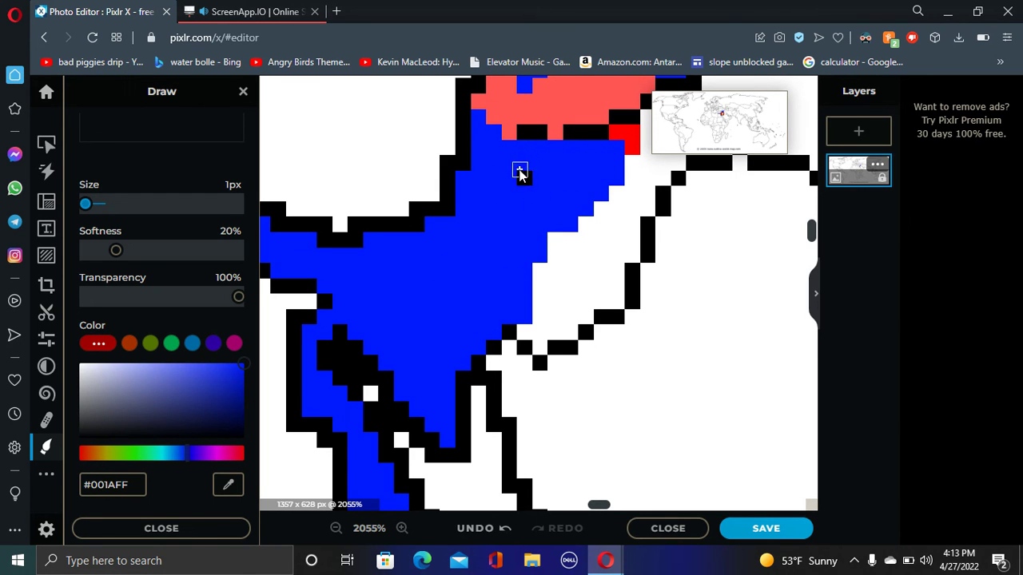
Paint the remaining red and light-red edge pixels blue.
scroll(463, 238, "down", 3)
scroll(493, 183, "up", 4)
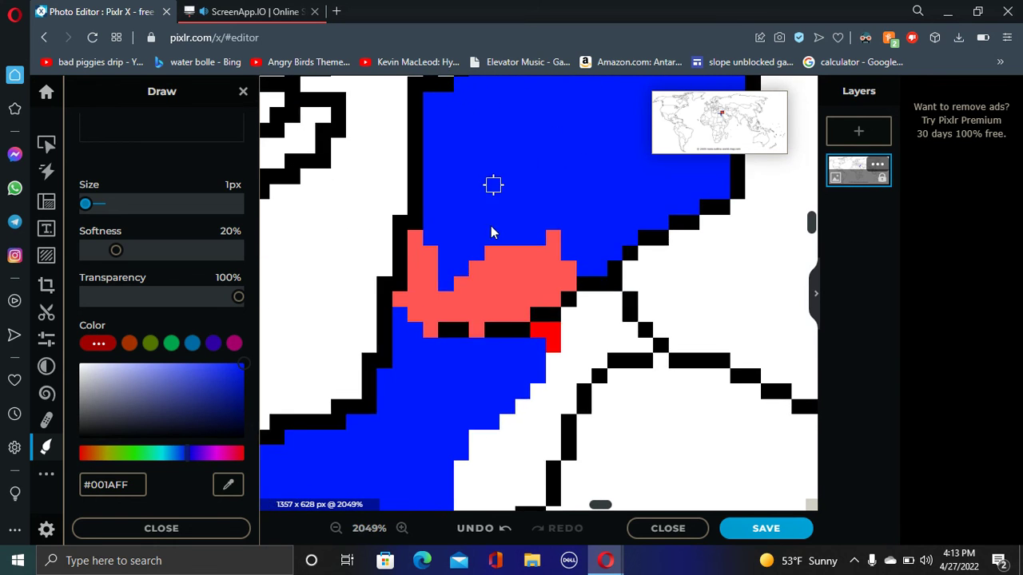
left_click_drag(412, 270, 414, 312)
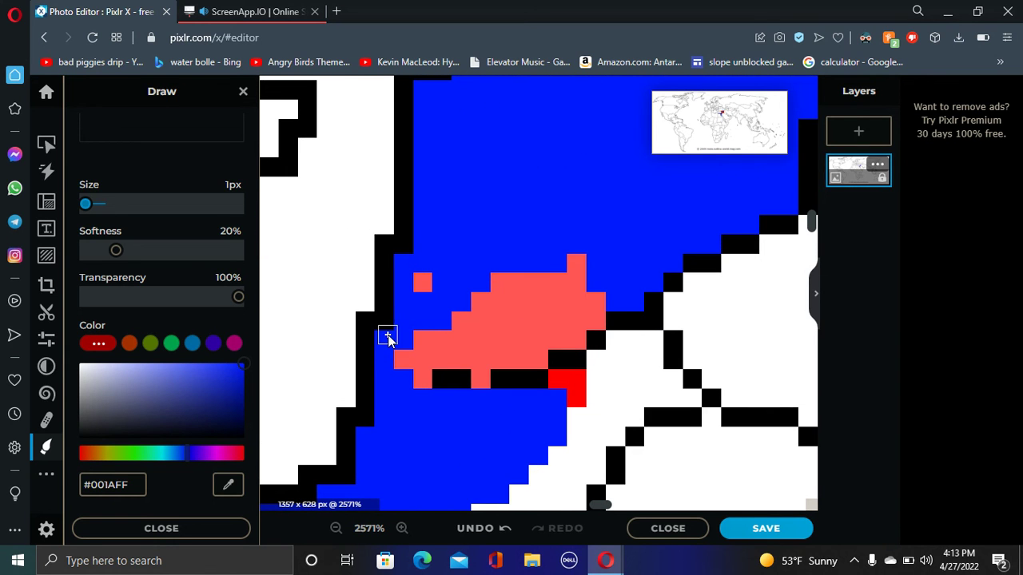
mouse_move(388, 337)
left_mouse_down()
mouse_move(414, 283)
mouse_move(404, 367)
mouse_move(425, 351)
mouse_move(435, 385)
mouse_move(441, 313)
mouse_move(445, 415)
mouse_move(465, 295)
mouse_move(464, 469)
mouse_move(495, 394)
mouse_move(499, 283)
mouse_move(479, 409)
mouse_move(493, 333)
mouse_move(540, 281)
mouse_move(527, 371)
mouse_move(501, 385)
mouse_move(542, 263)
mouse_move(553, 346)
mouse_move(554, 277)
mouse_move(608, 290)
mouse_move(571, 398)
mouse_move(596, 329)
mouse_move(569, 348)
mouse_move(562, 395)
mouse_move(552, 358)
left_mouse_up()
Paint white over the blue staircase on the region's eastern edge.
scroll(553, 359, "down", 5)
scroll(539, 456, "up", 4)
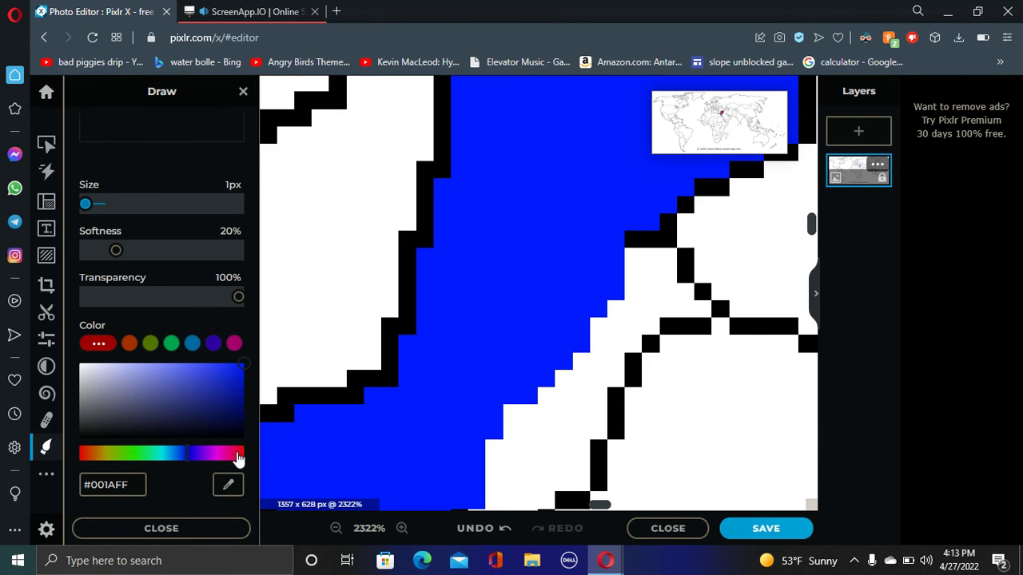
left_click_drag(131, 384, 80, 363)
mouse_move(621, 343)
left_mouse_down()
mouse_move(586, 337)
mouse_move(546, 395)
mouse_move(573, 342)
mouse_move(538, 382)
left_mouse_up()
Redraw the black border segments along the trimmed eastern edge.
left_click_drag(241, 402, 79, 438)
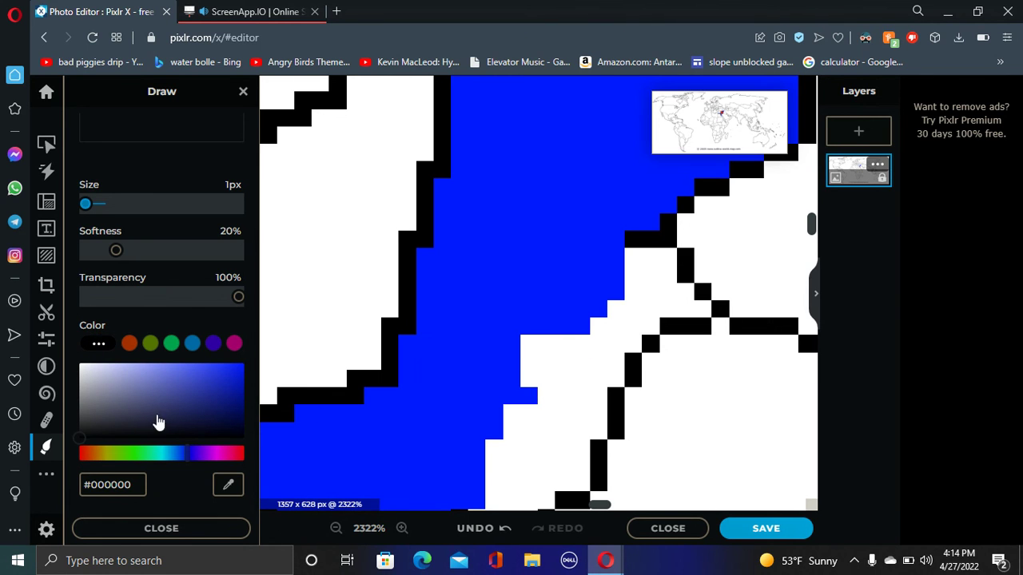
scroll(634, 320, "down", 3)
left_click_drag(653, 286, 652, 311)
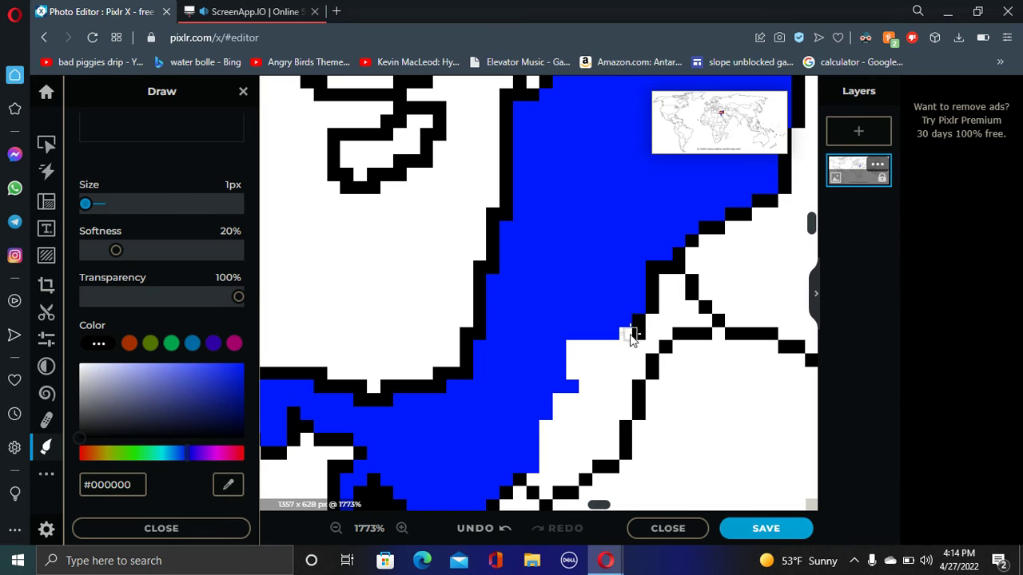
left_click_drag(611, 348, 578, 350)
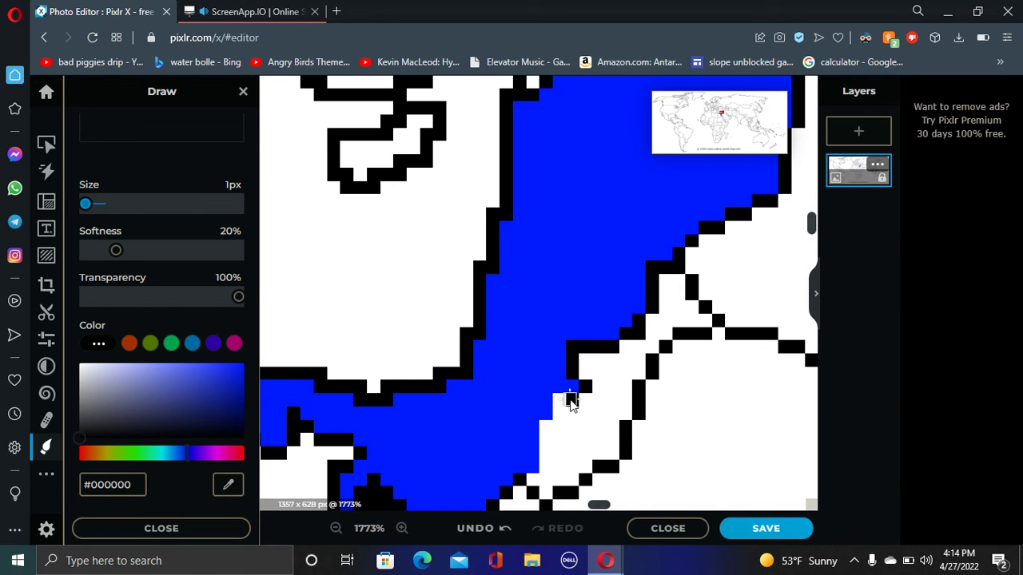
left_click_drag(550, 435, 554, 466)
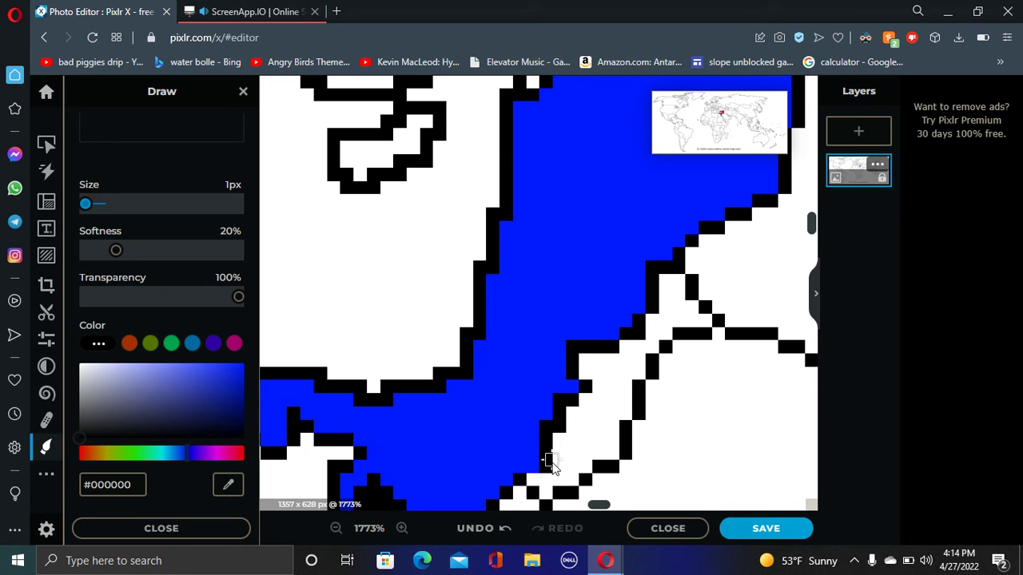
scroll(557, 452, "down", 3)
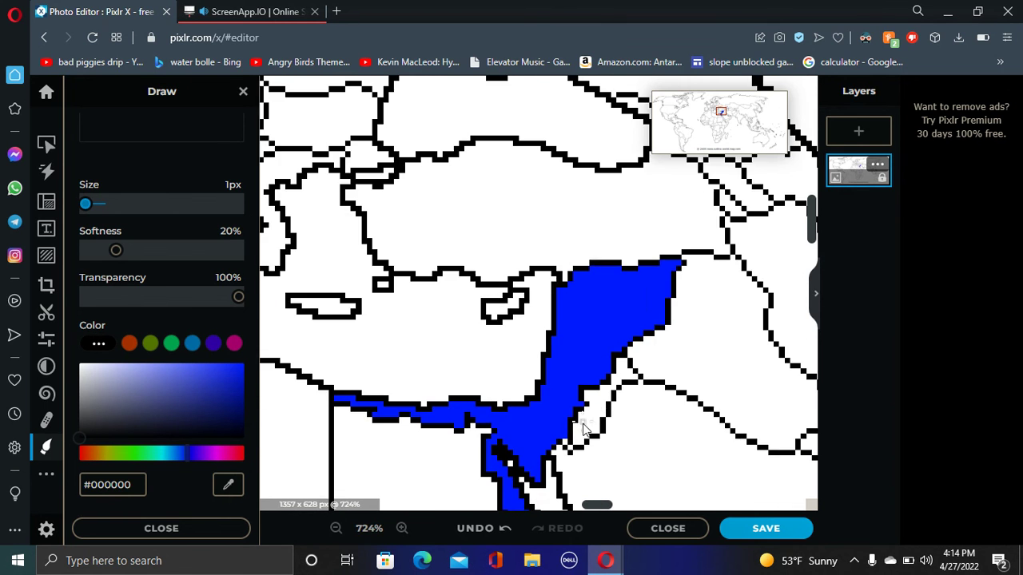
scroll(567, 463, "up", 5)
left_click(324, 466)
Sample the map's #001AFF blue back into the brush and briefly check the ScreenApp tab.
left_click(228, 484)
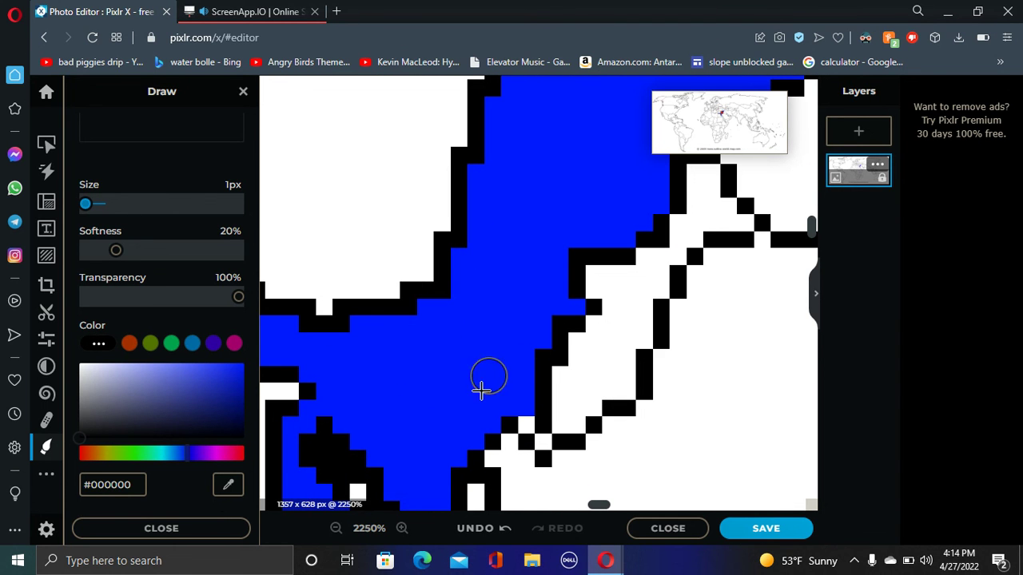
left_click(489, 391)
scroll(541, 444, "down", 6)
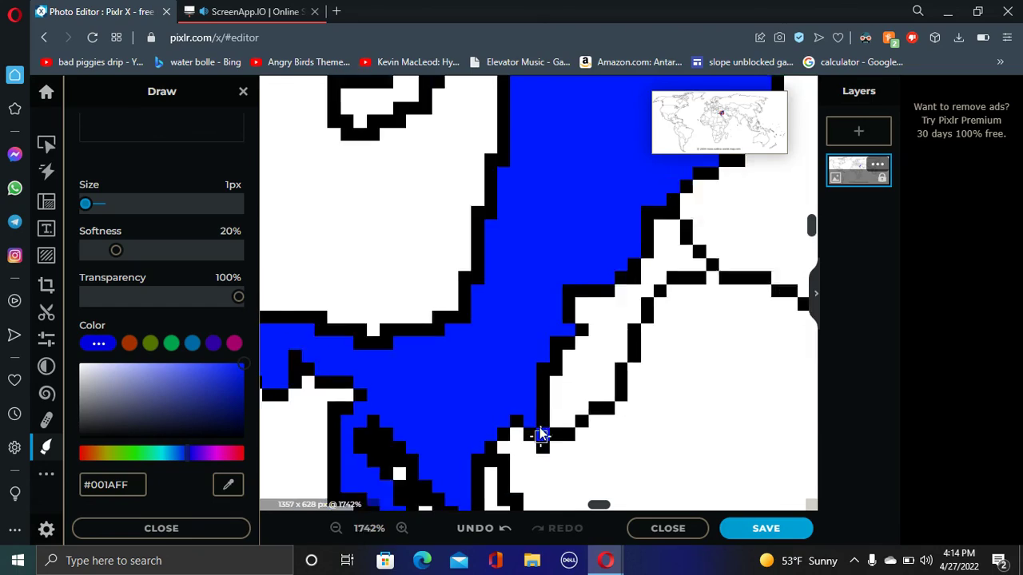
scroll(559, 410, "up", 2)
scroll(754, 296, "up", 2)
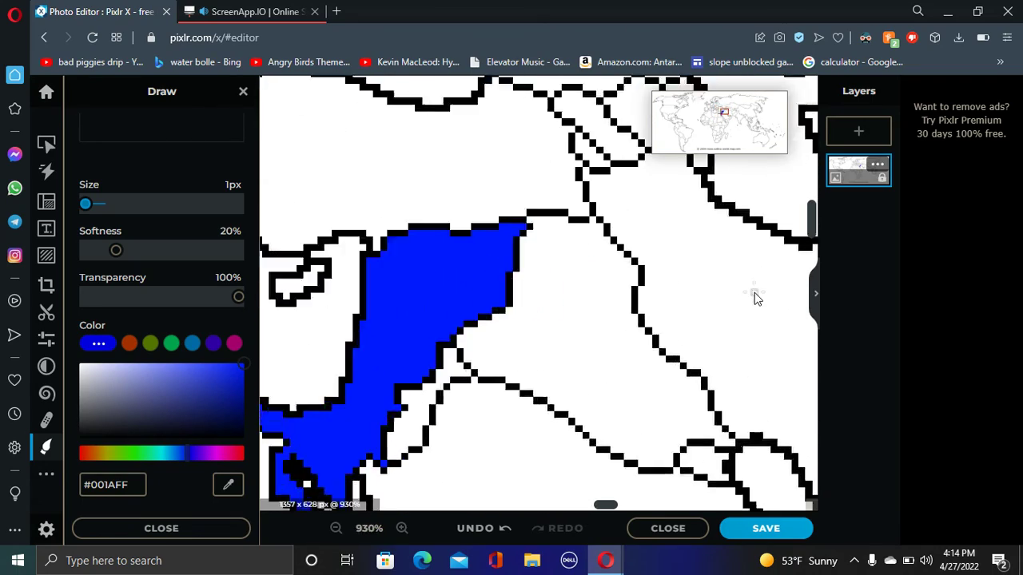
scroll(753, 296, "down", 6)
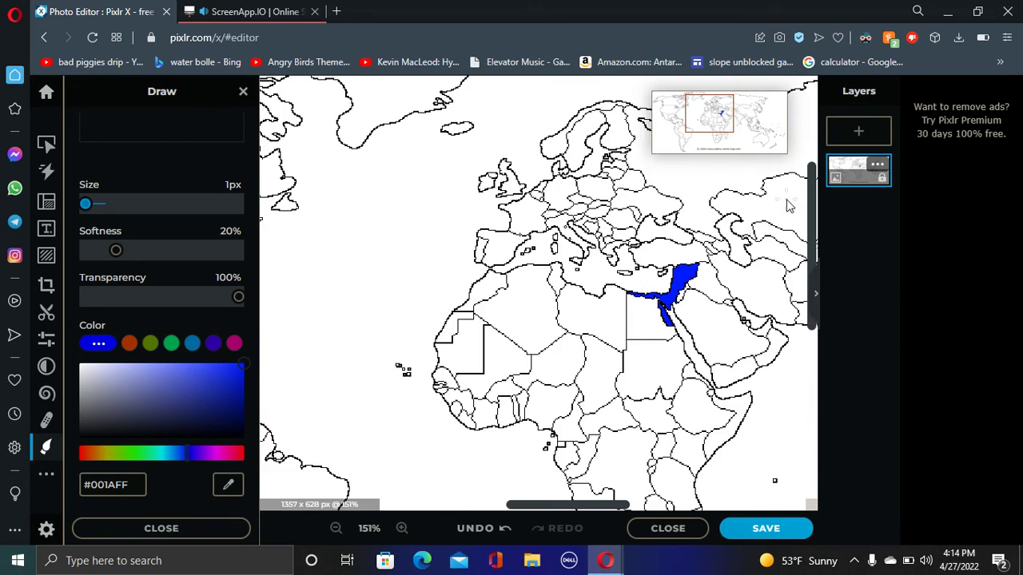
scroll(771, 174, "up", 3)
scroll(542, 124, "down", 1)
left_click(248, 11)
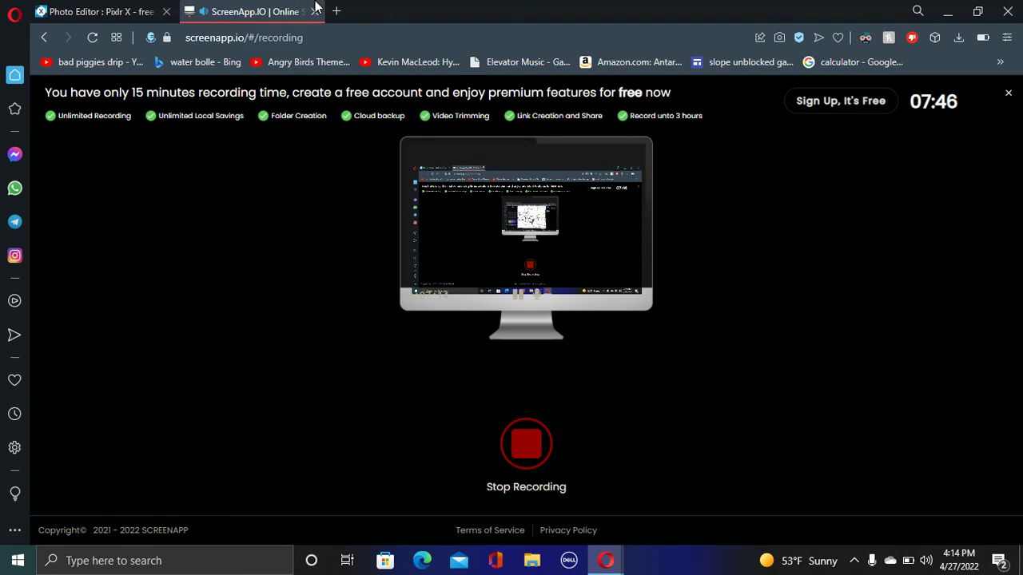
left_click(159, 8)
scroll(588, 393, "up", 6)
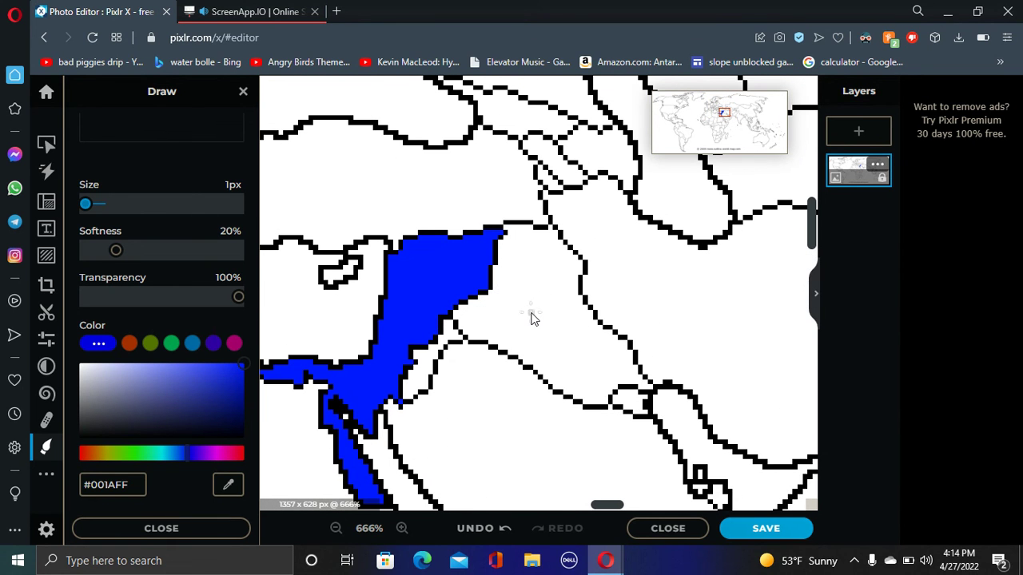
Switch the brush to red #FF0000 and dab a soft 12px spot on Iraq.
scroll(533, 318, "up", 1)
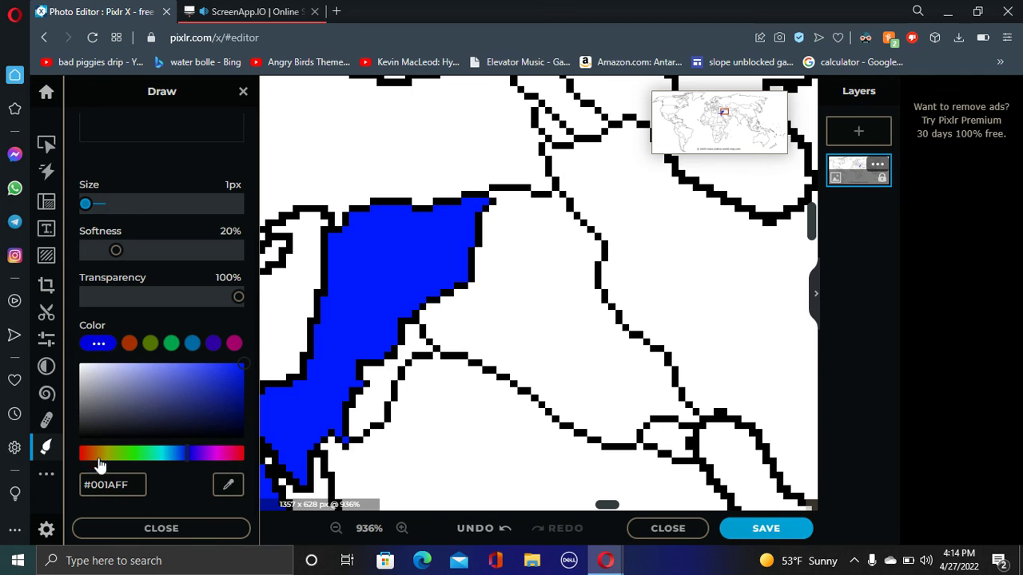
left_click_drag(100, 466, 48, 435)
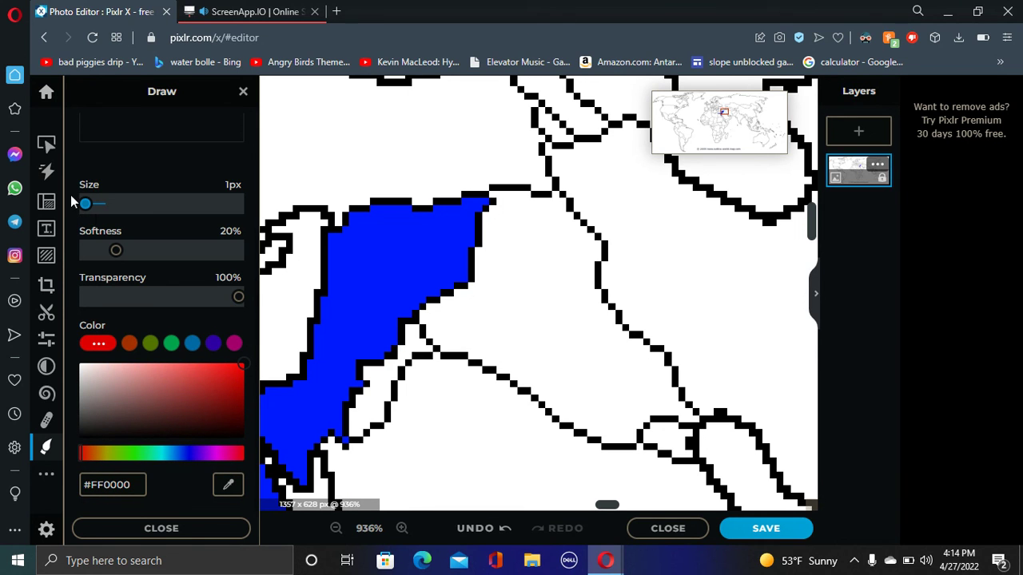
left_click(531, 300)
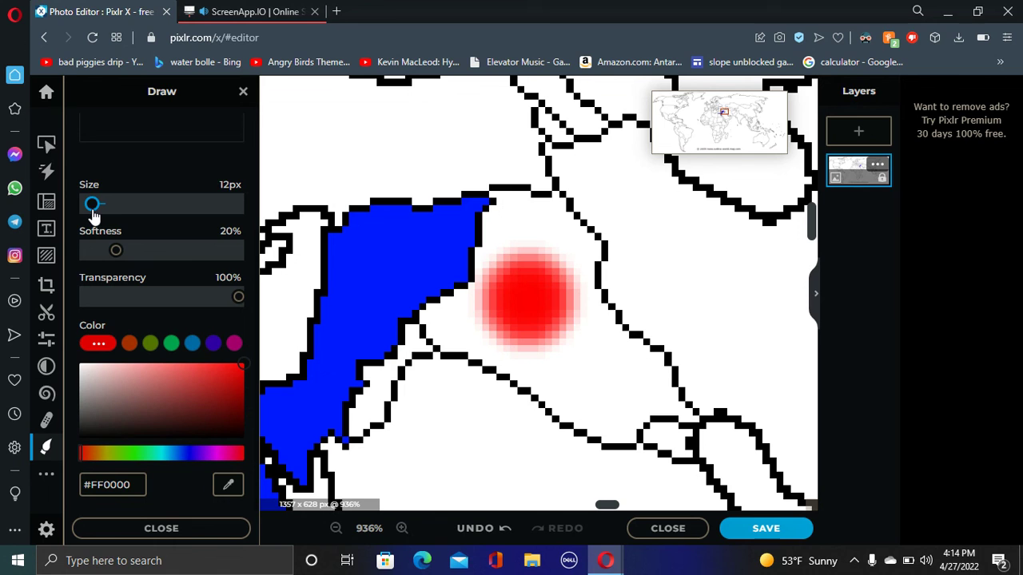